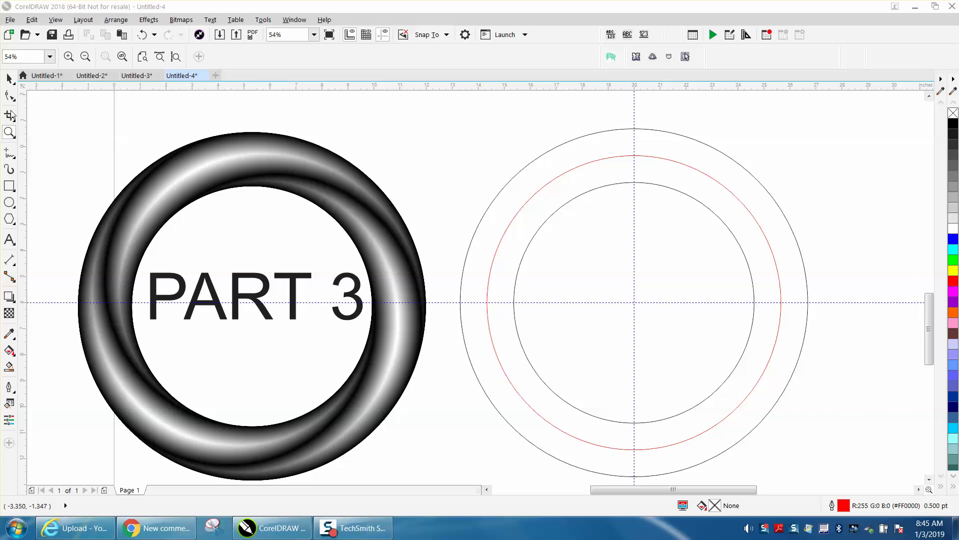
Move the red circle up and left until it meets the upper-left edge of the outer black circle
click(9, 78)
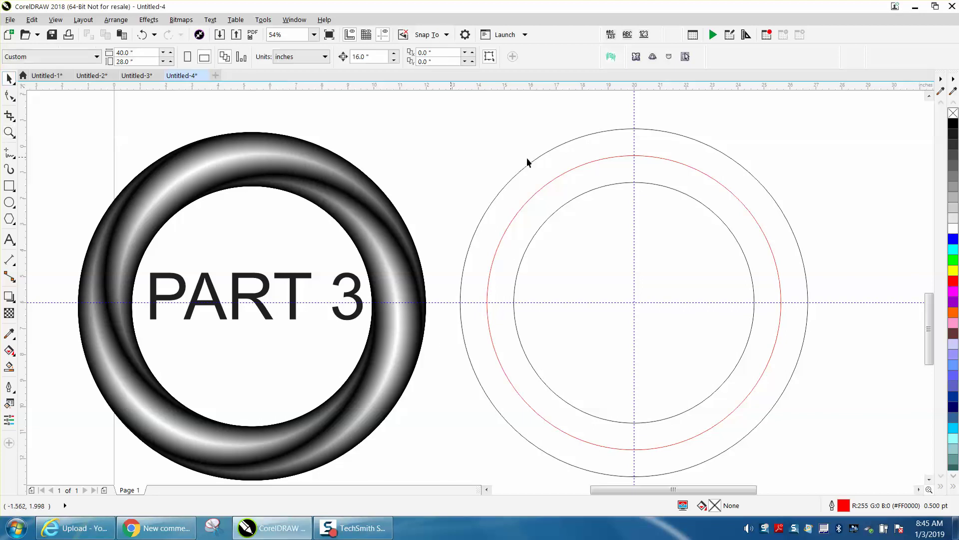
click(587, 163)
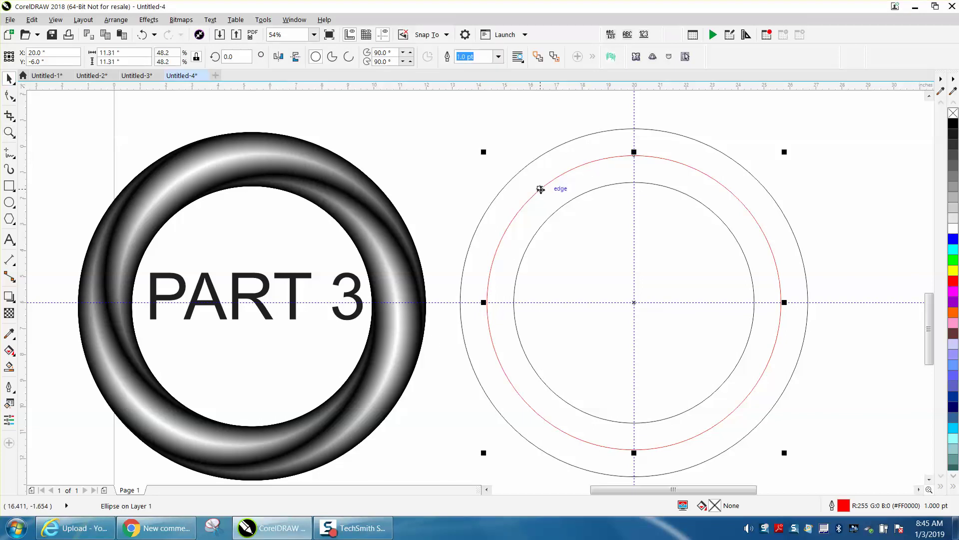
drag(539, 189, 518, 169)
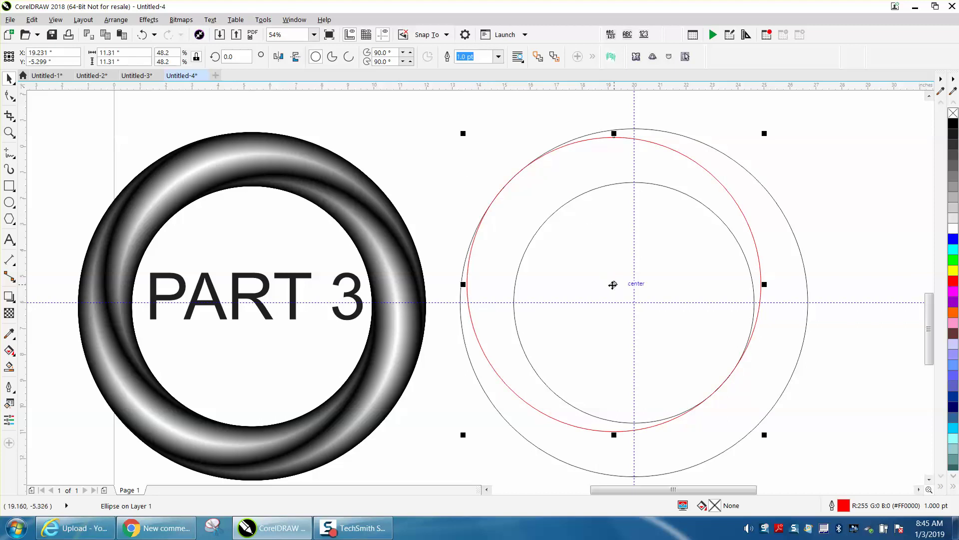
Place the red circle's rotation centre at the common centre of the black circles, where the guidelines cross
click(613, 284)
drag(615, 282, 631, 300)
click(784, 208)
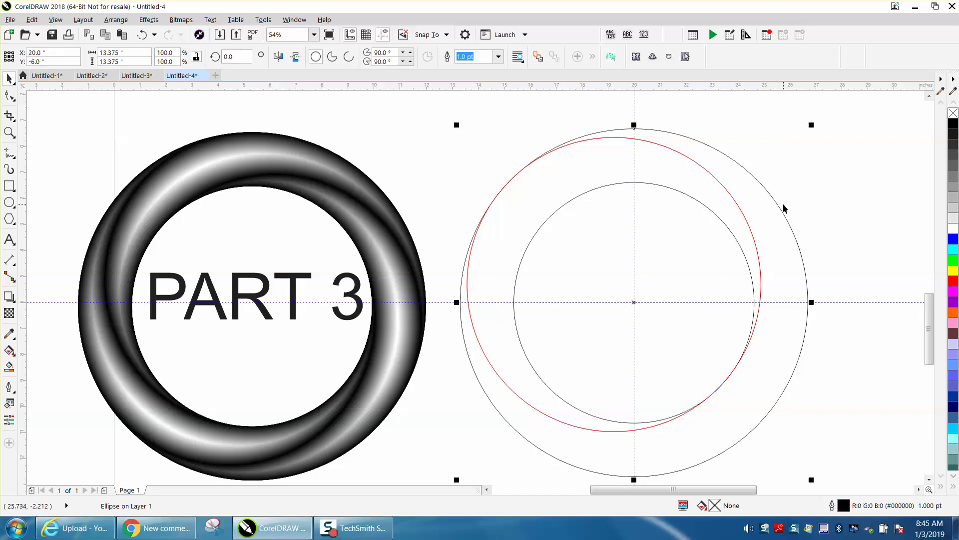
click(737, 207)
click(738, 207)
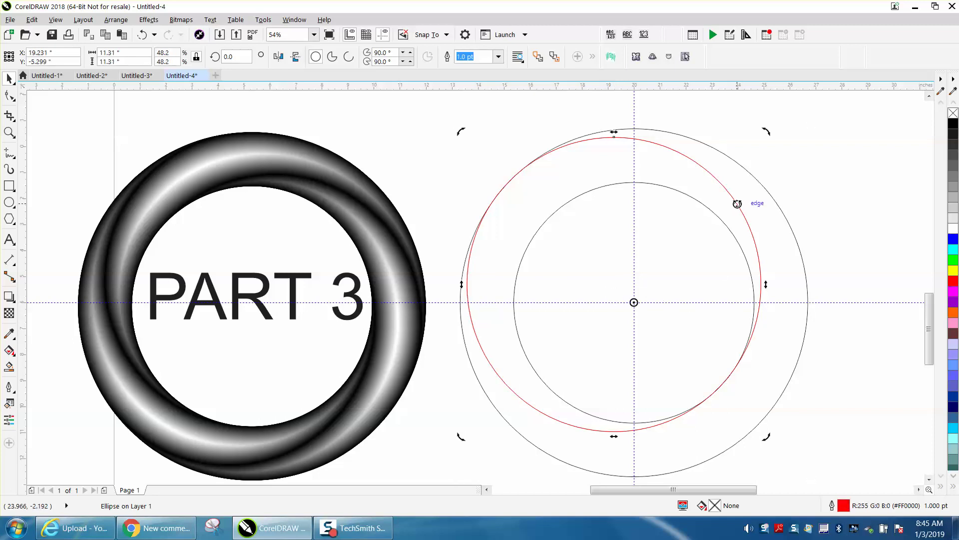
Create copies of the red circle rotated 90, 180 and 270 degrees about the black circles' centre
click(240, 55)
text(90)
key(Return)
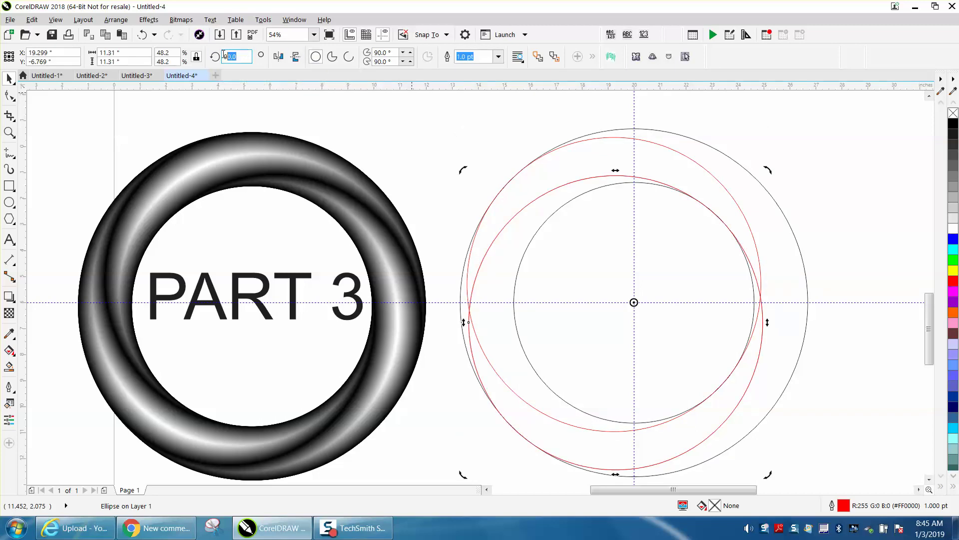
text(180)
key(Return)
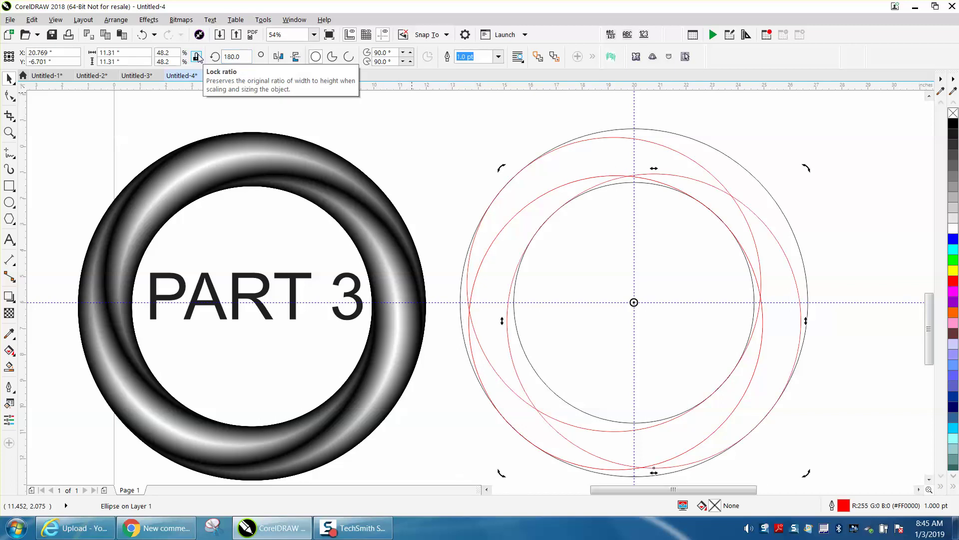
key(ctrl+r)
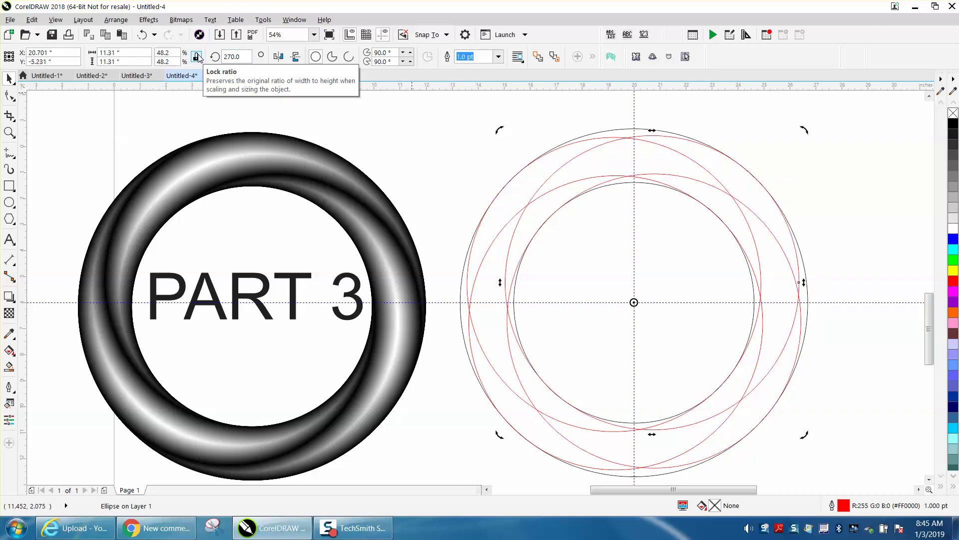
click(387, 126)
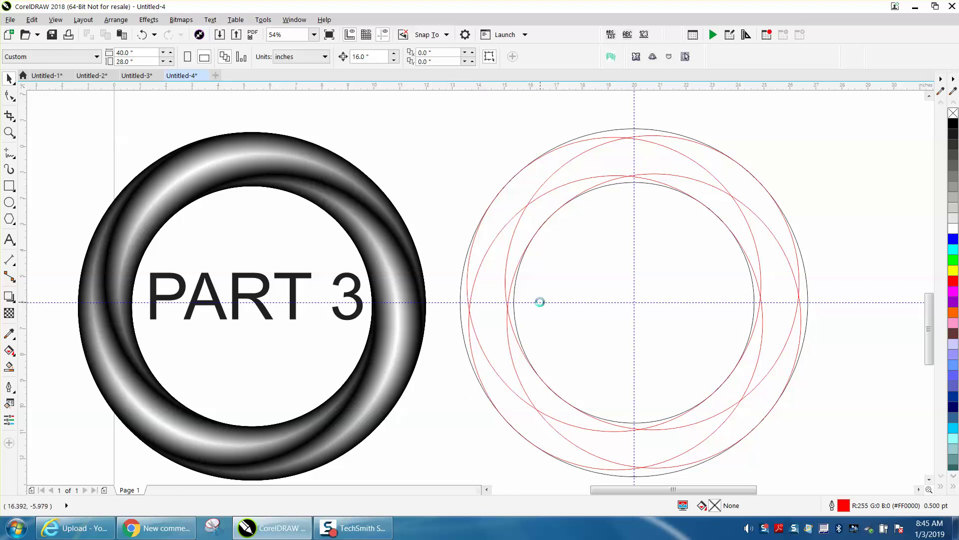
Remove the horizontal guideline and Smart Fill the connected regions forming a crescent over the top of the circles in black
click(540, 302)
key(Escape)
click(9, 366)
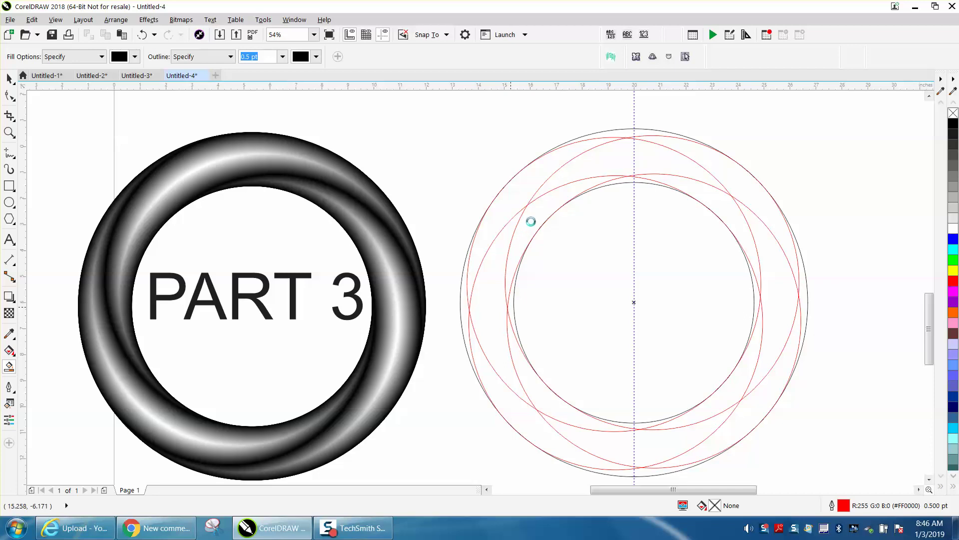
click(531, 221)
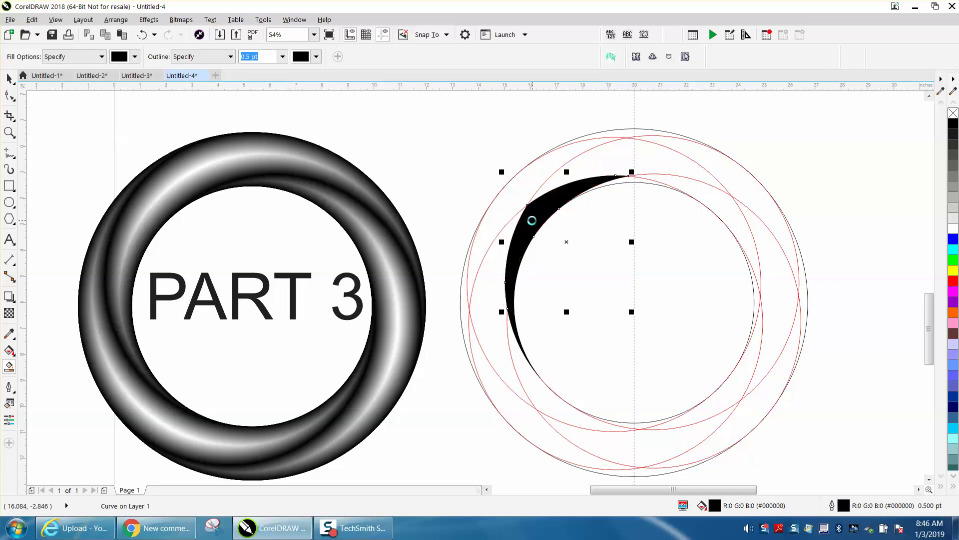
click(607, 165)
click(737, 177)
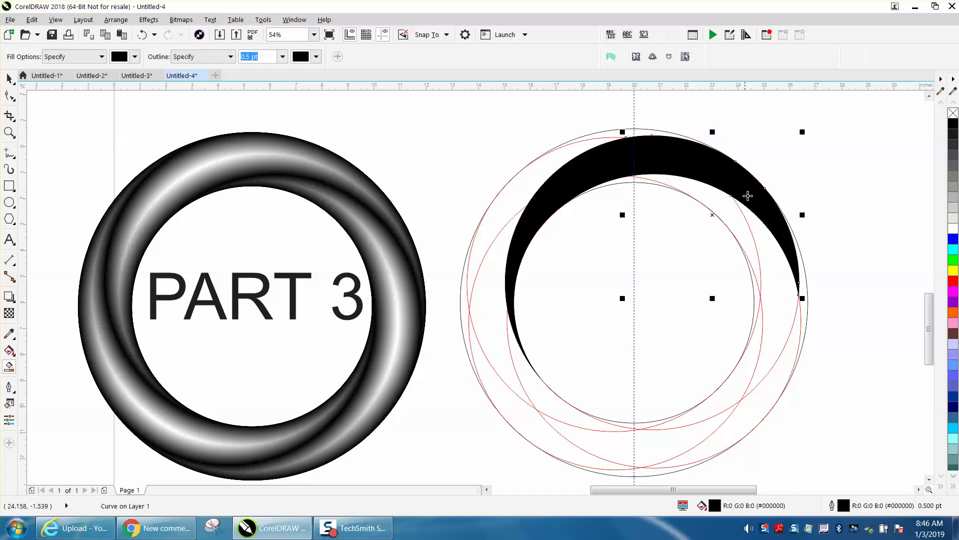
click(803, 280)
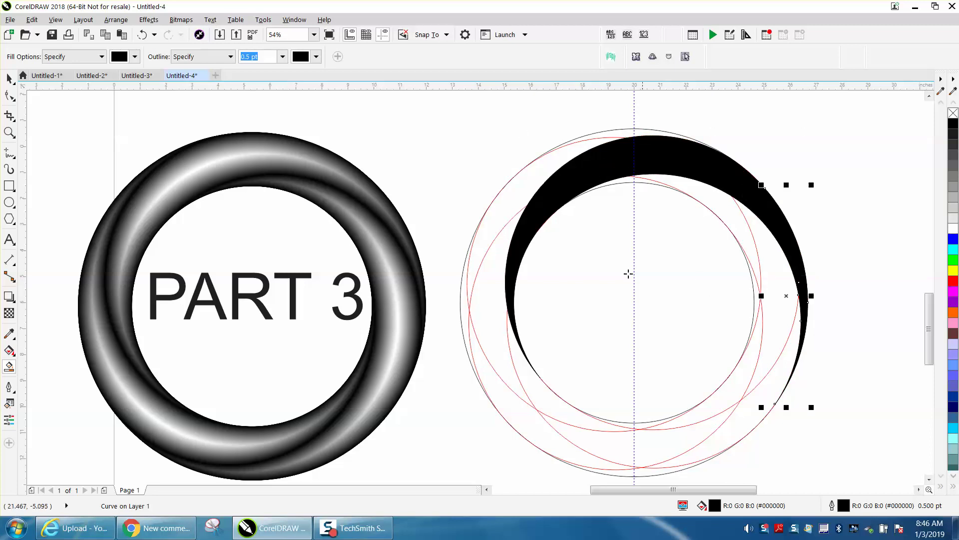
Move the finished shaded ring and its PART 3 text off the page to the left
scroll(519, 256, down, 4)
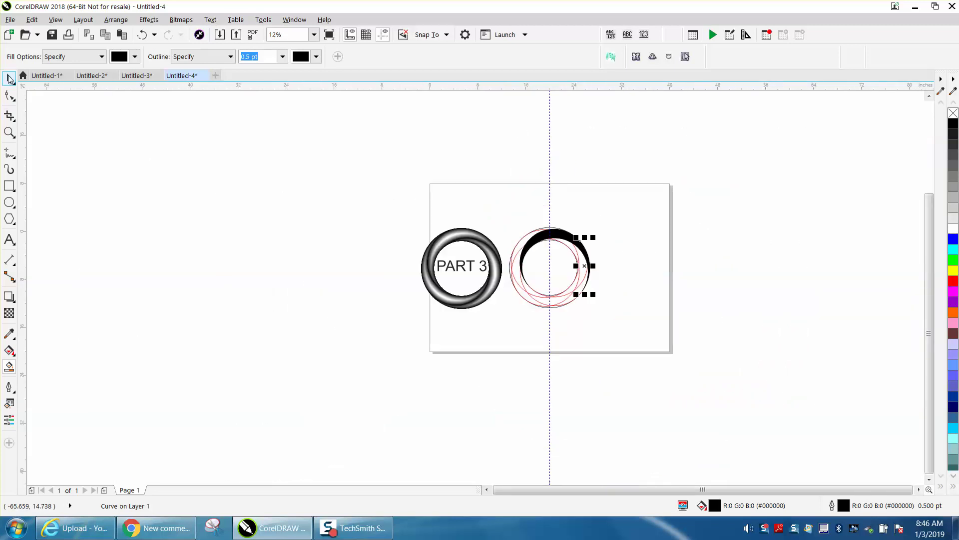
click(8, 79)
drag(406, 216, 508, 316)
drag(462, 276, 234, 266)
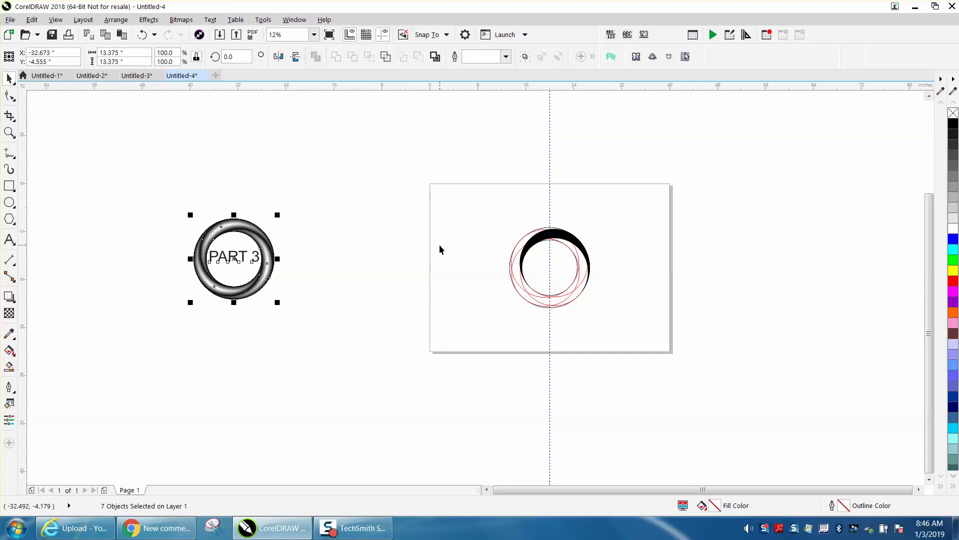
Nudge each of the black crescent pieces 16 inches left, clear of the circles
click(9, 133)
drag(464, 205, 681, 345)
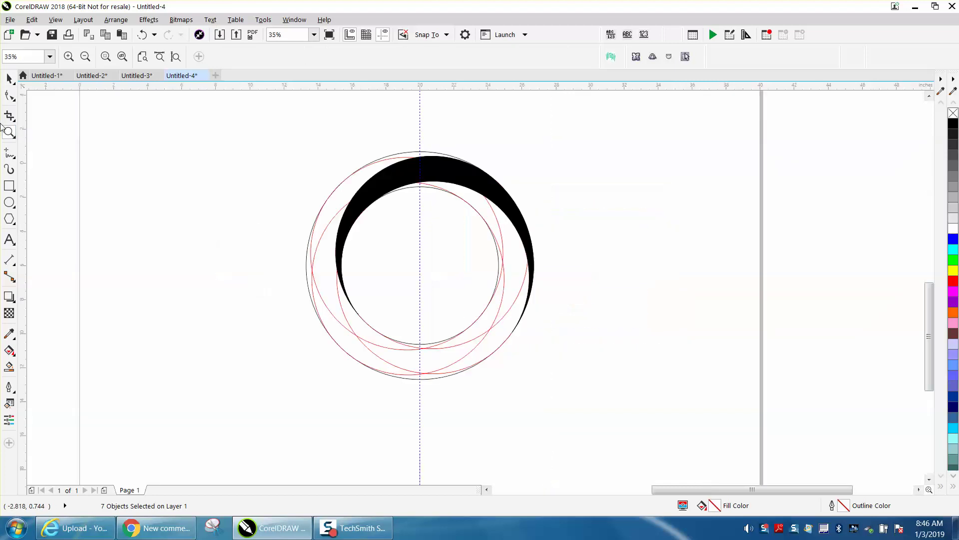
click(9, 78)
click(323, 107)
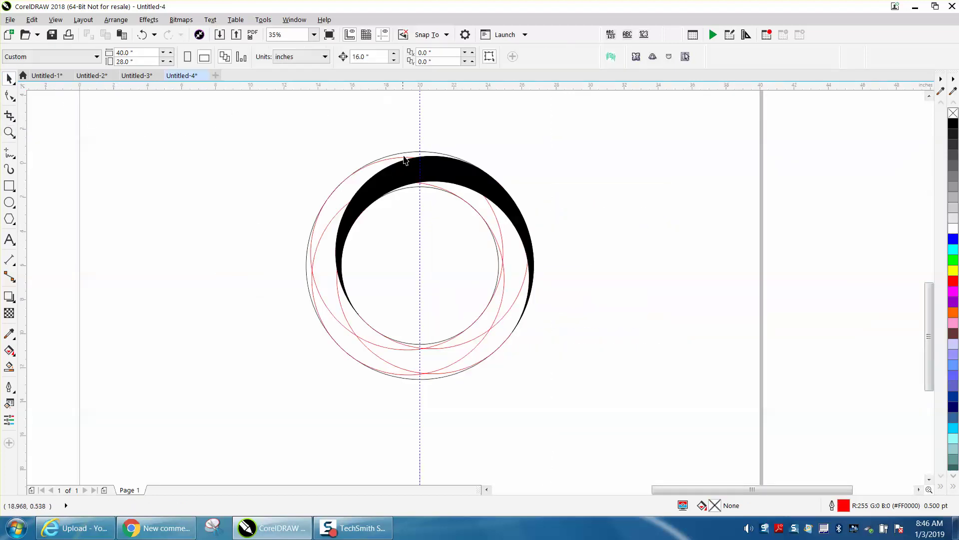
drag(594, 427, 601, 428)
click(165, 157)
click(346, 242)
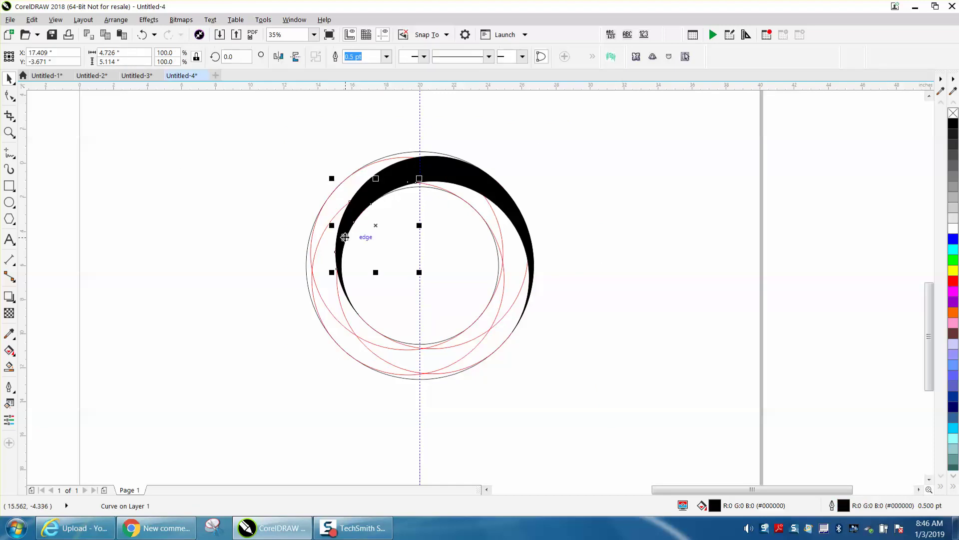
key(Left)
click(340, 266)
key(Left)
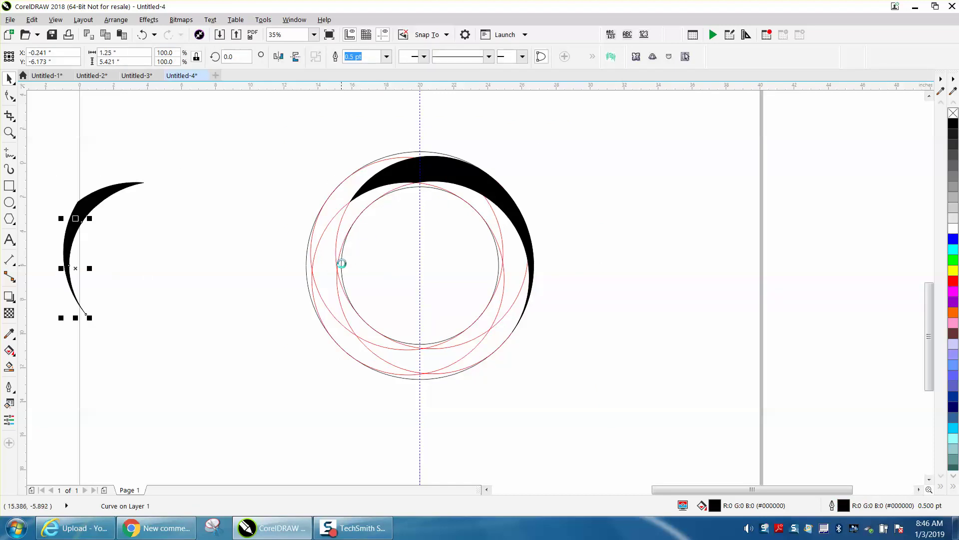
click(400, 172)
key(Left)
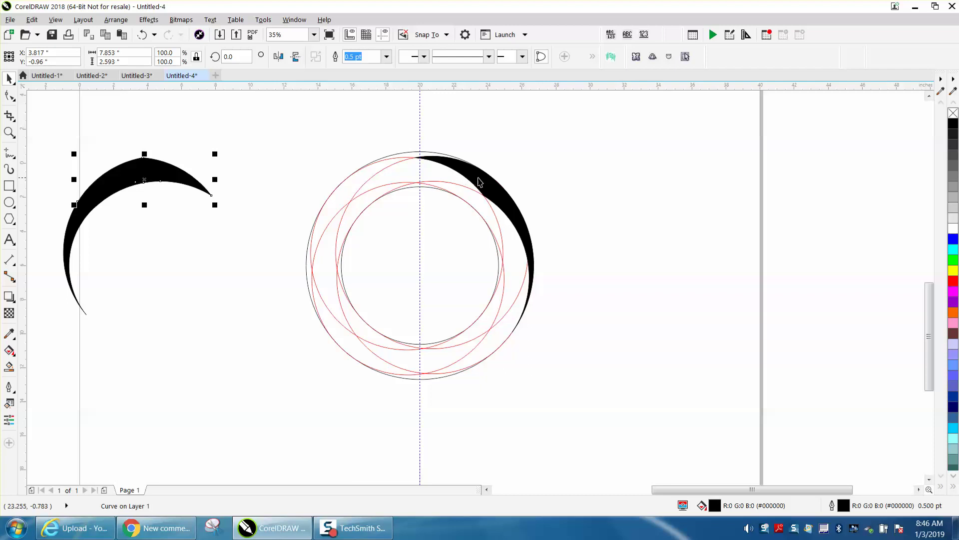
click(501, 206)
key(Left)
click(533, 265)
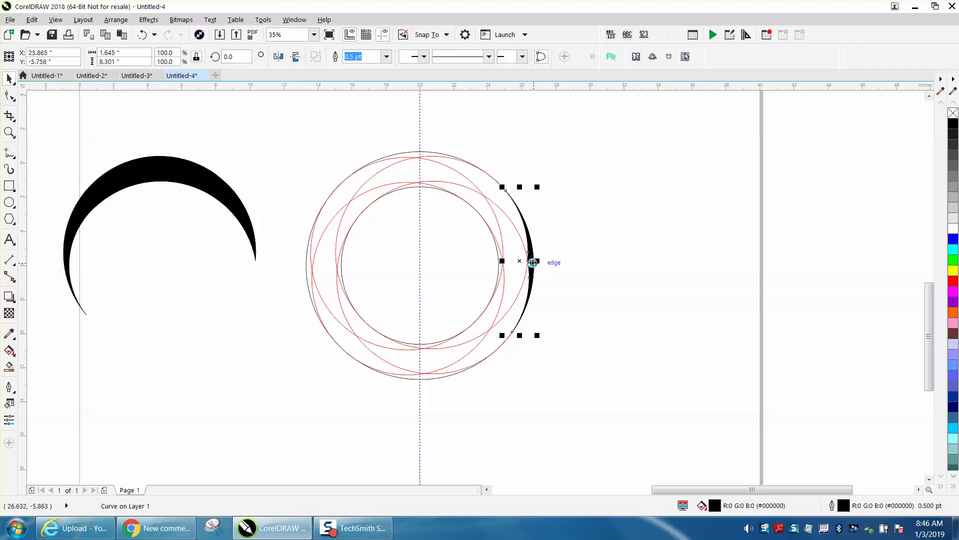
key(Left)
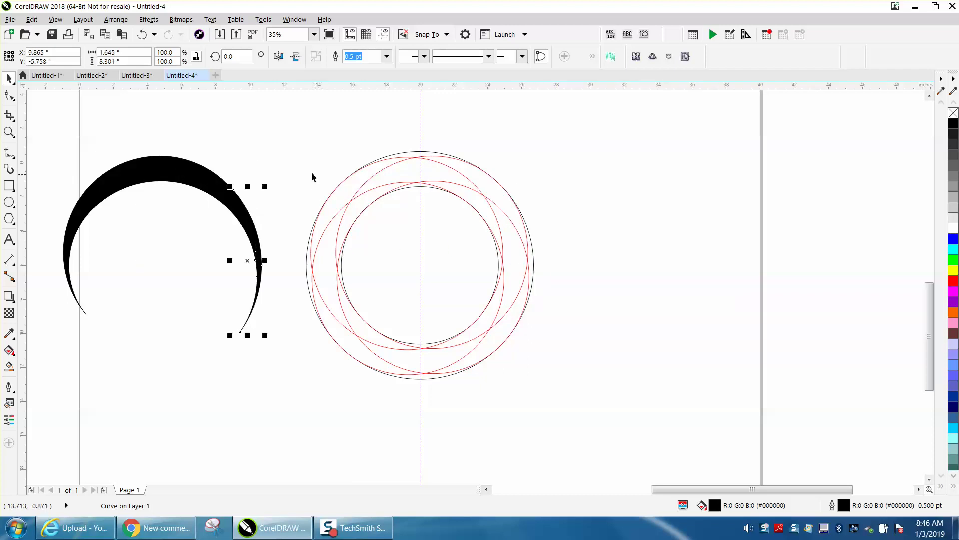
Weld the five black pieces into one crescent and nudge it 16 inches right, back onto the circles
drag(295, 122, 356, 328)
drag(520, 397, 560, 400)
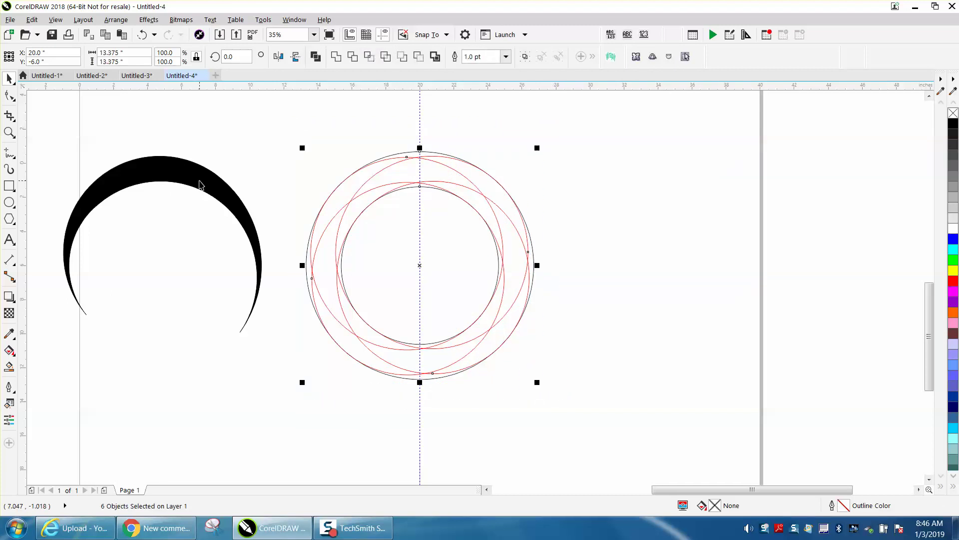
click(200, 185)
drag(37, 132, 286, 361)
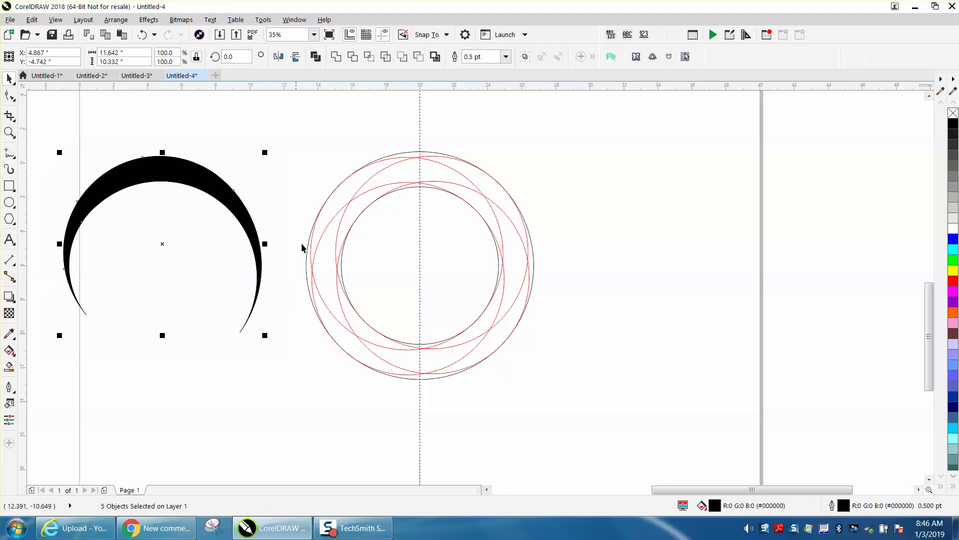
click(335, 58)
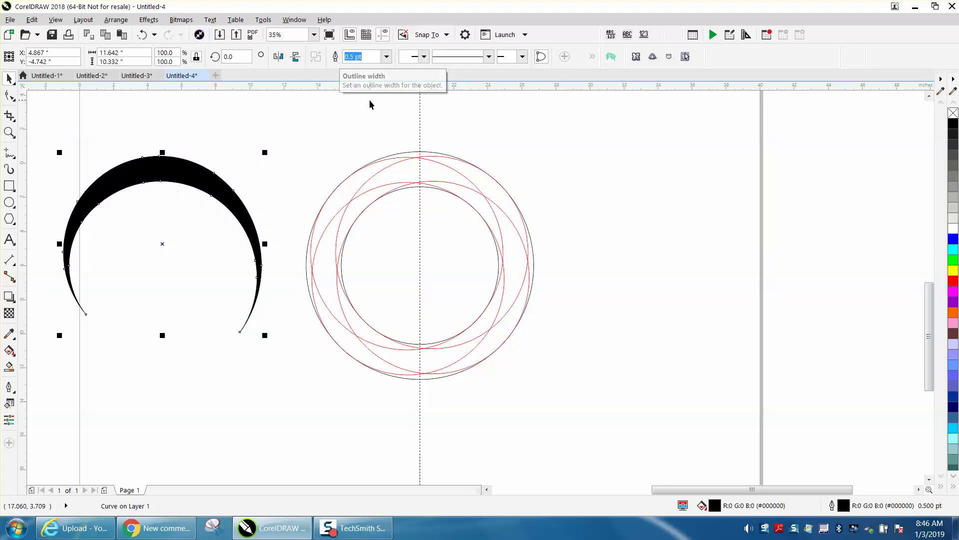
click(273, 140)
click(187, 179)
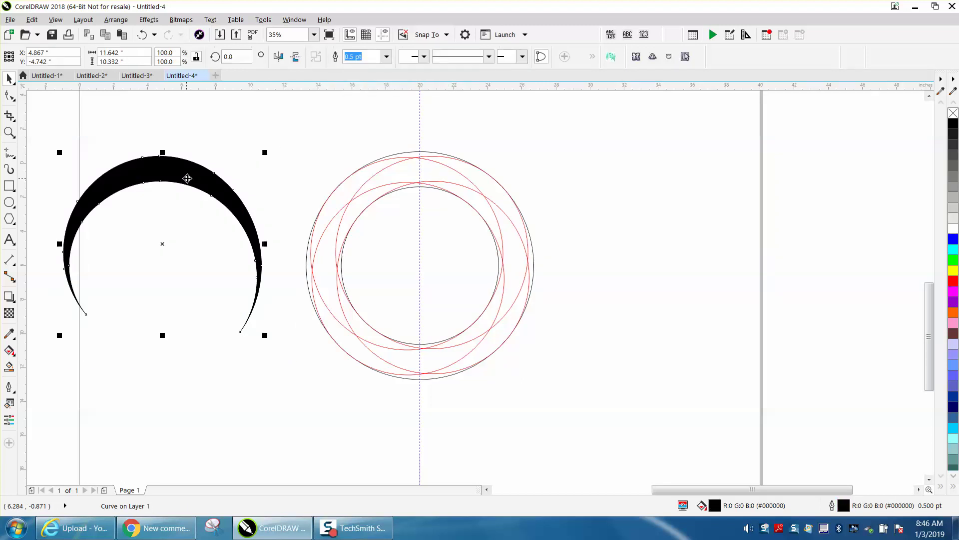
key(Right)
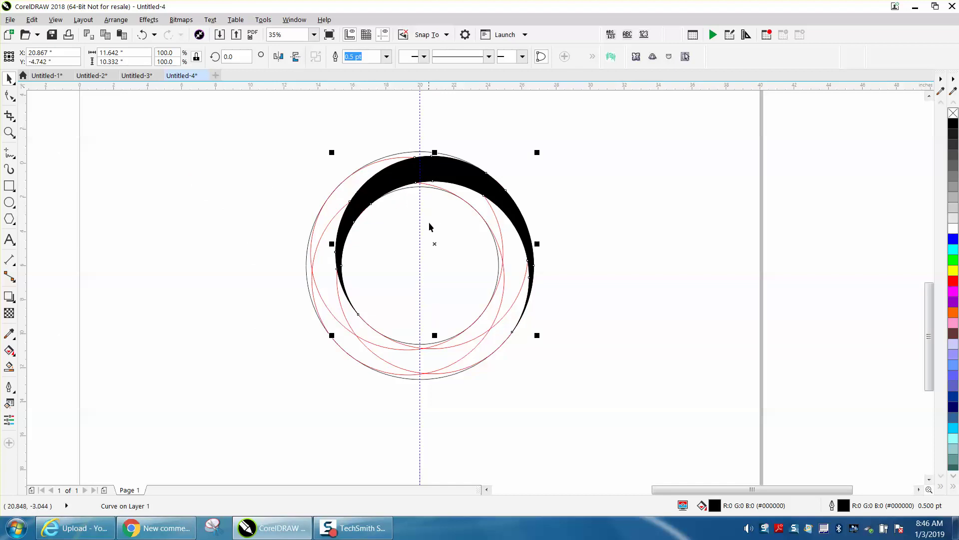
Add a horizontal guideline centred on the page and move the crescent's rotation centre to the guideline intersection
drag(353, 86, 348, 113)
key(p)
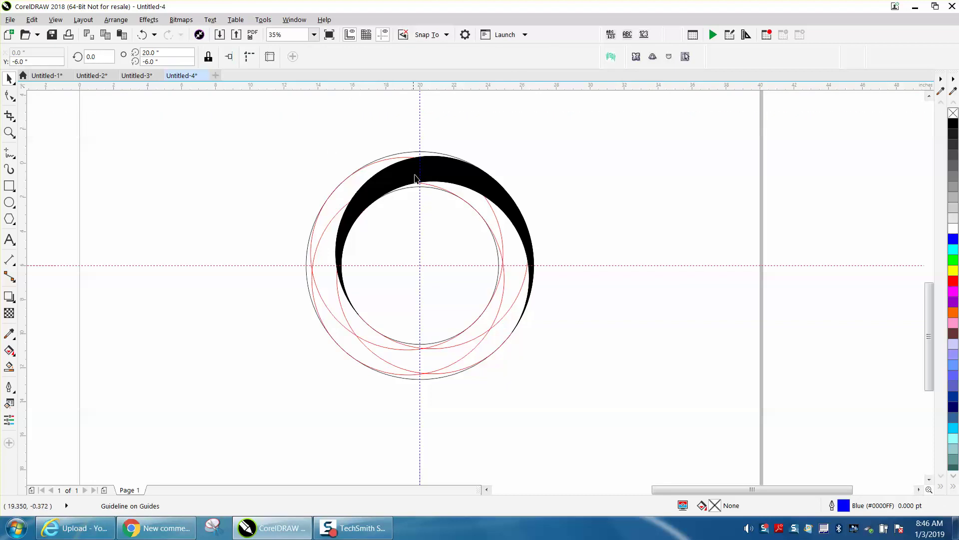
click(448, 178)
click(449, 180)
drag(434, 243, 421, 264)
click(509, 172)
click(488, 186)
click(488, 186)
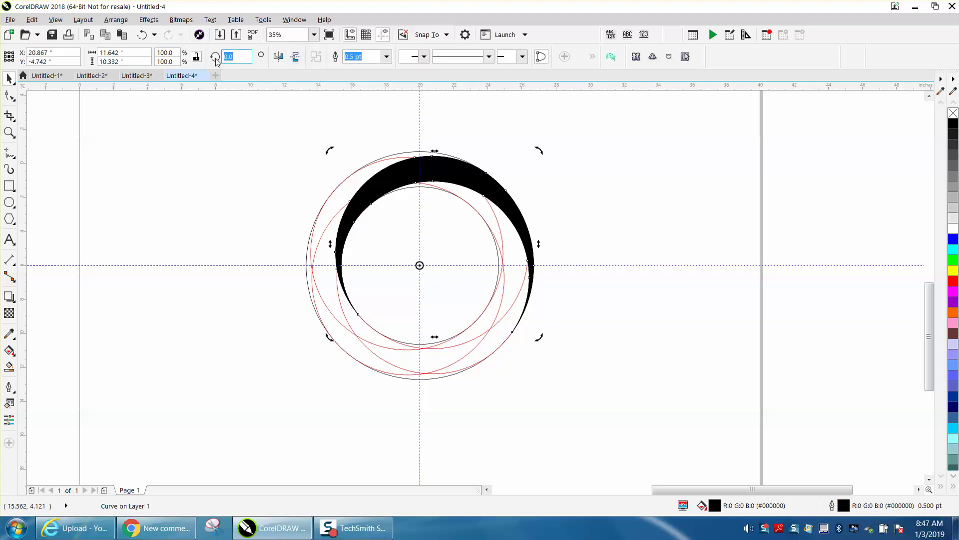
Create copies of the black crescent rotated 90, 180 and 270 degrees about the guideline intersection
text(90)
key(Return)
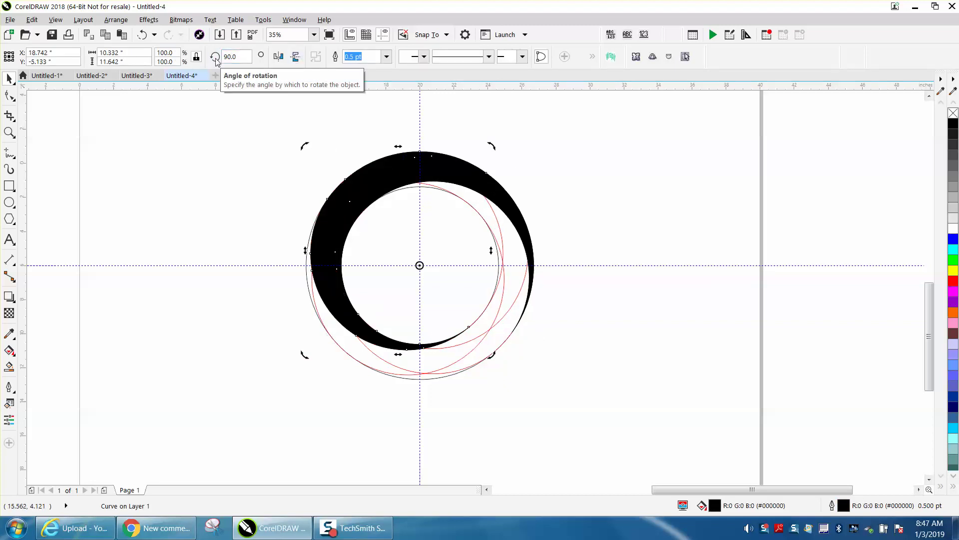
drag(238, 57, 217, 57)
text(180)
key(Return)
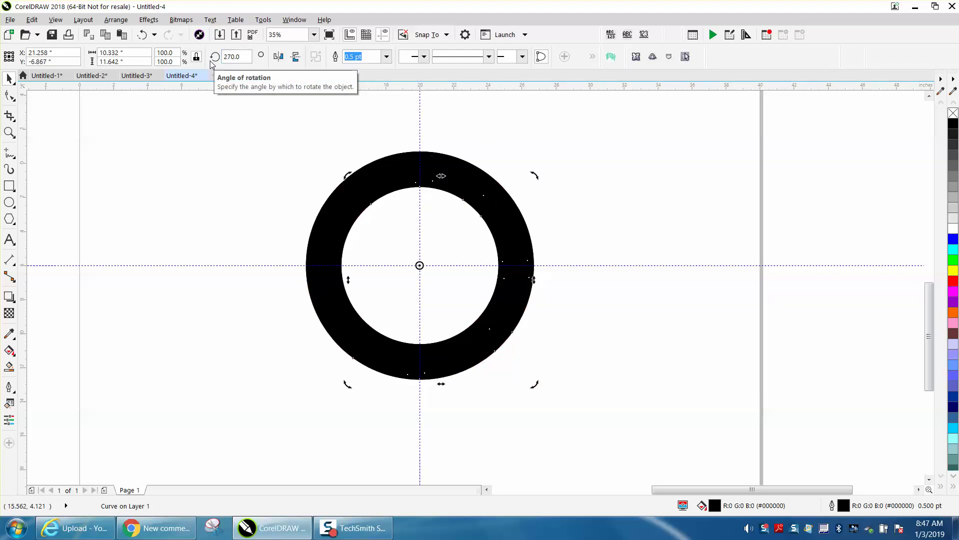
Nudge the four black crescents 16 inches outward from the circles, one each to the right, down, left and up
scroll(326, 125, down, 2)
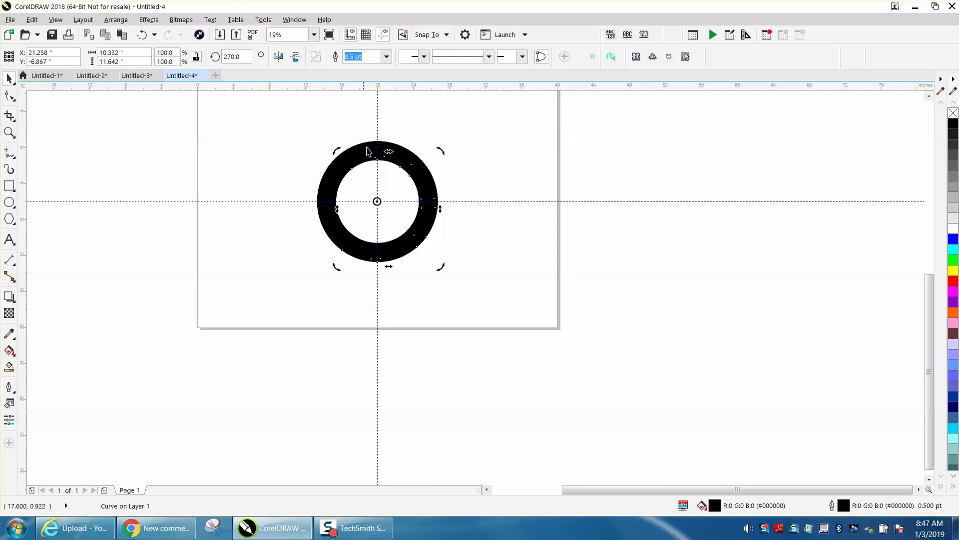
click(458, 178)
click(422, 167)
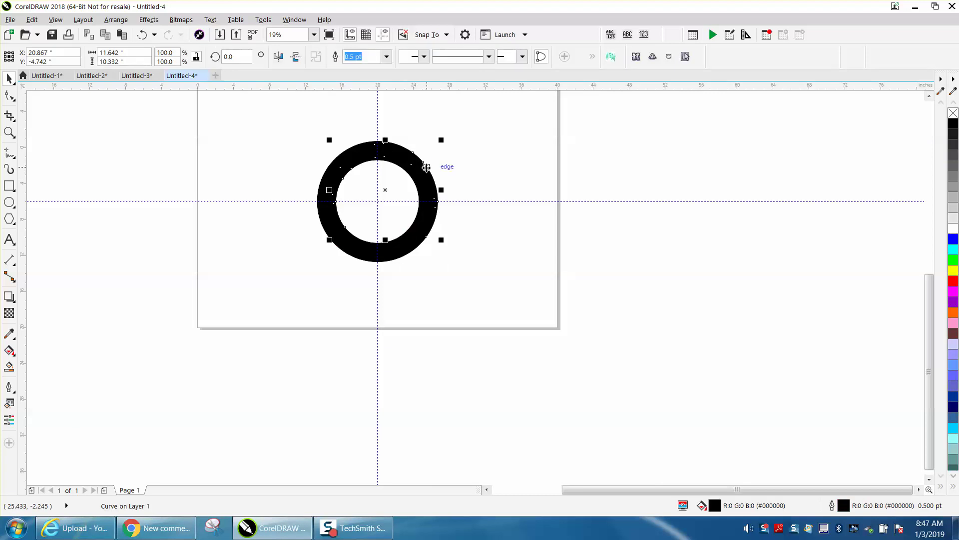
key(Right)
click(423, 195)
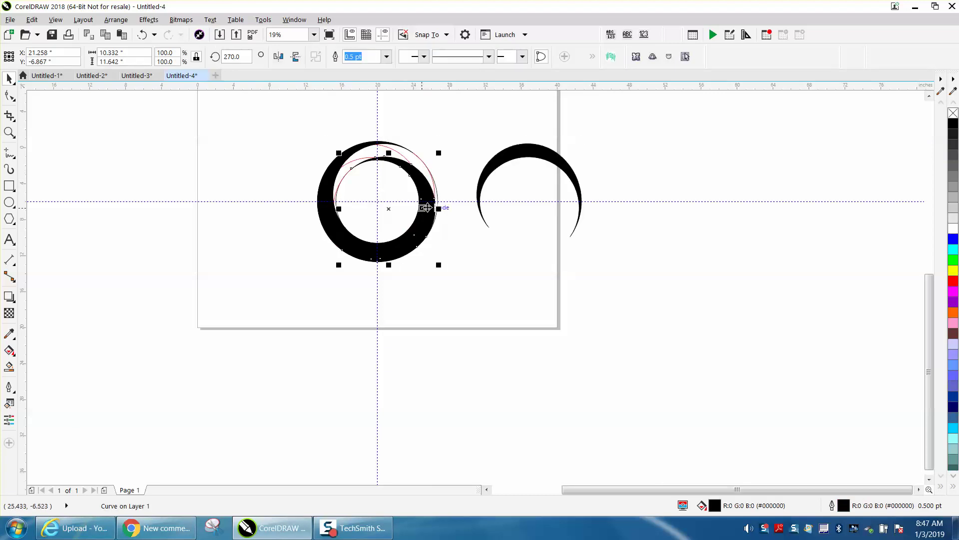
key(Down)
click(364, 235)
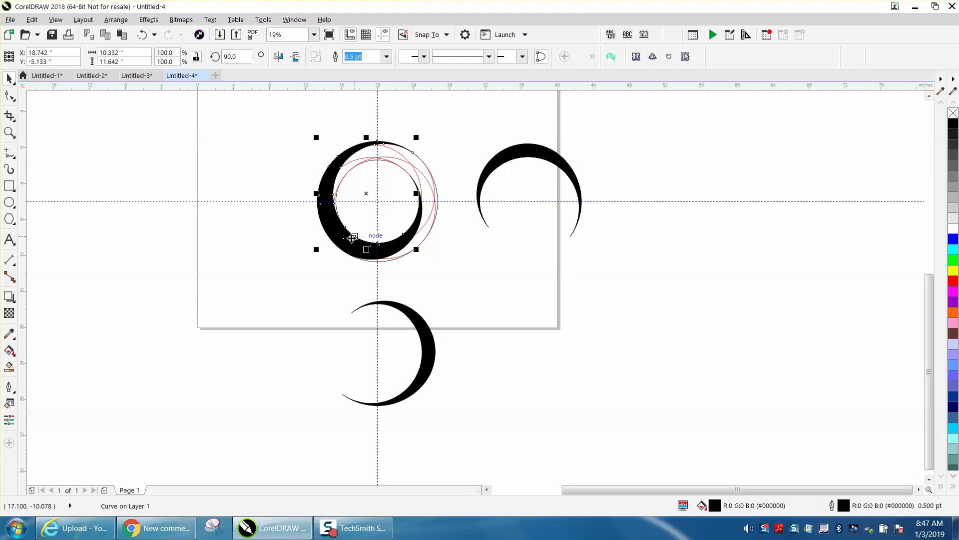
key(Left)
click(367, 250)
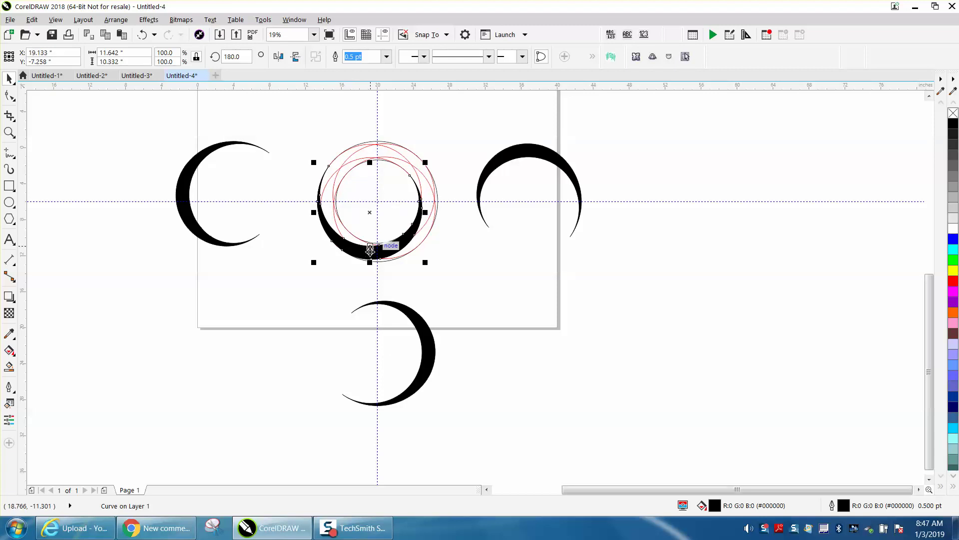
key(Up)
Move the red circle construction off the page, to the lower right of the crescents
scroll(381, 245, down, 3)
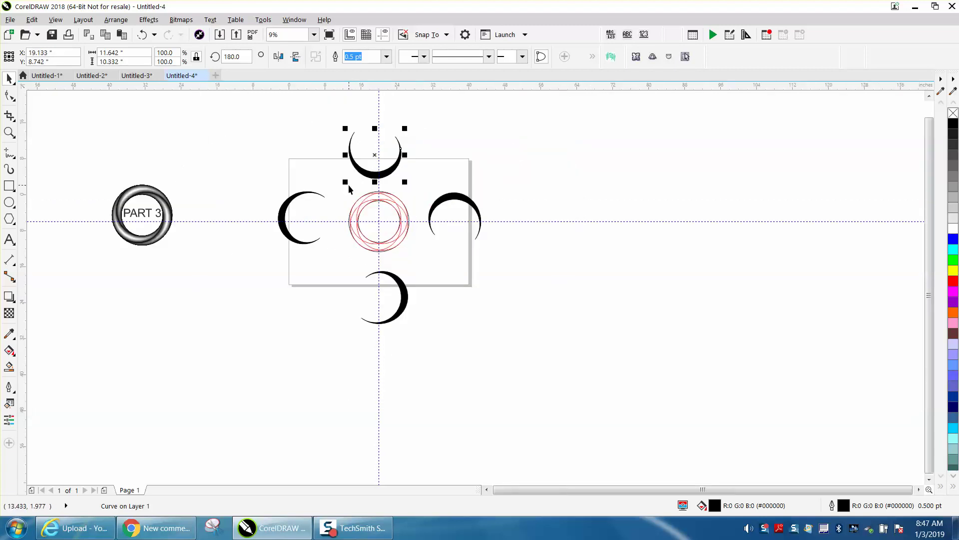
drag(423, 263, 423, 262)
drag(379, 221, 590, 301)
Remove the fill from all four crescents and set their outline width to 0.25 pt
drag(270, 112, 500, 339)
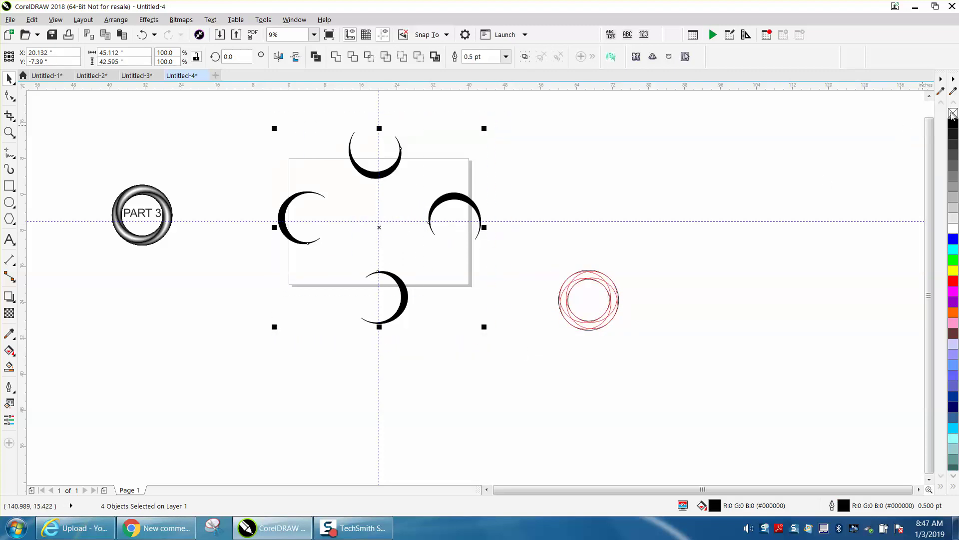
click(953, 113)
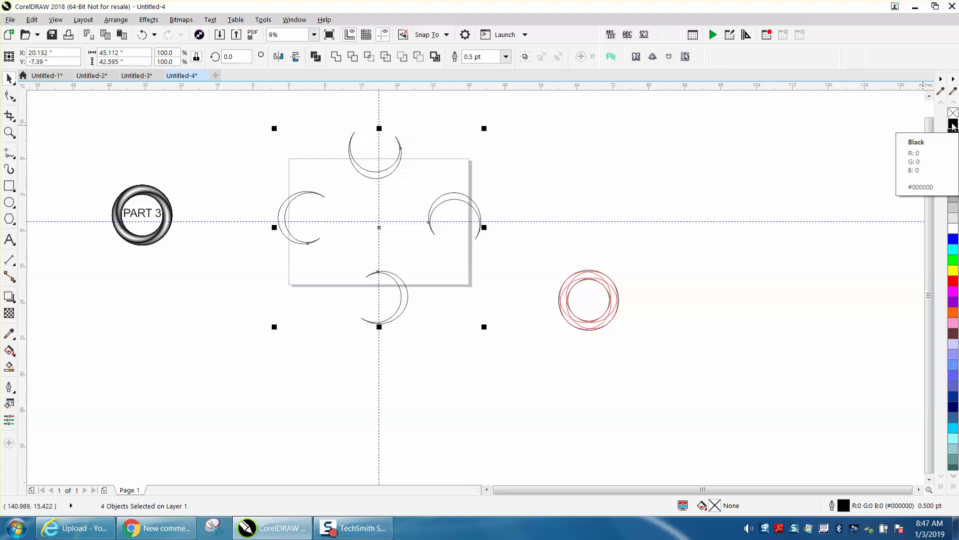
double_click(844, 507)
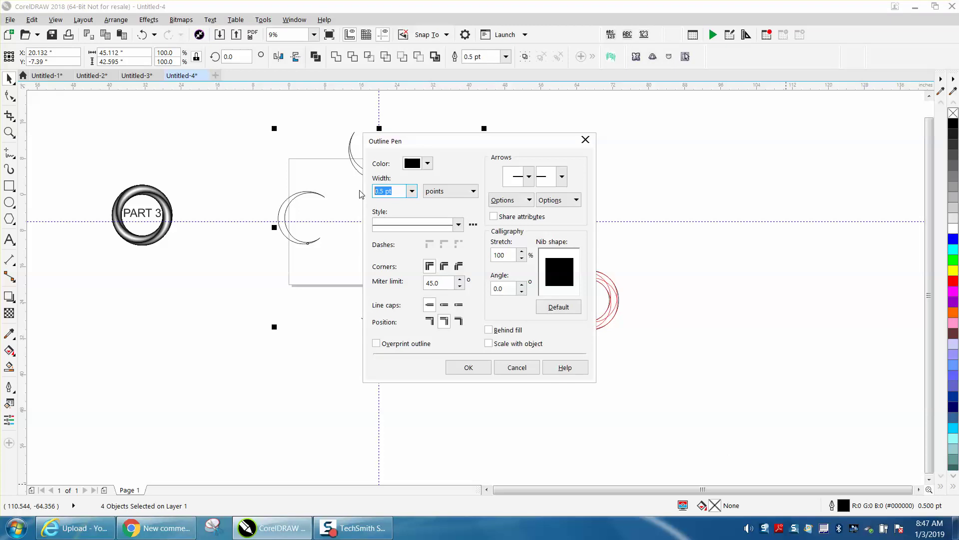
text(.25)
click(468, 367)
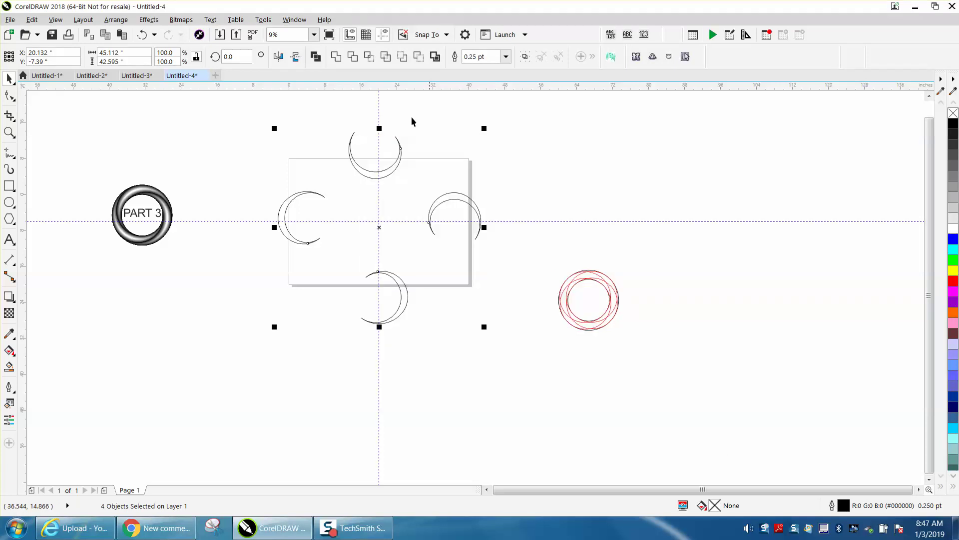
Start a Contour effect on the upper crescent with white as the contour's outline color
click(149, 21)
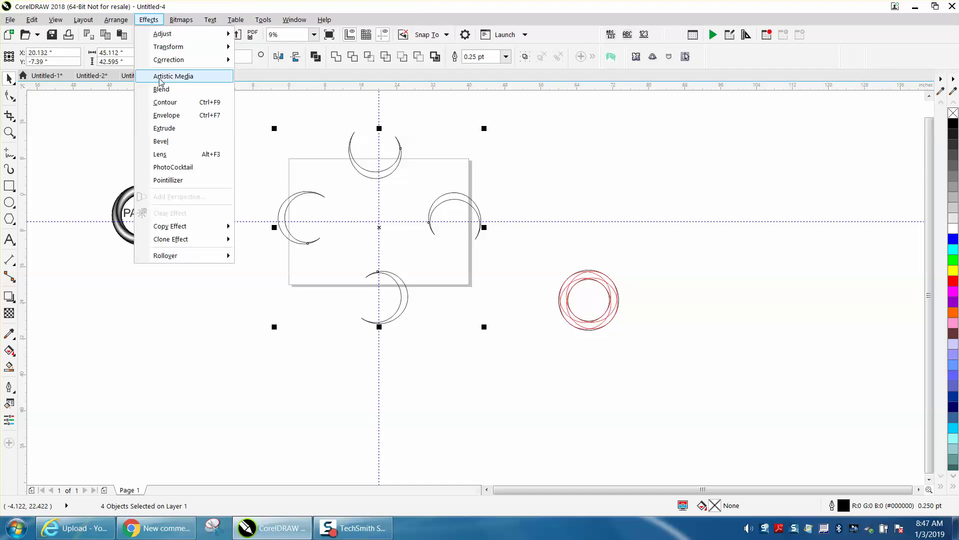
click(165, 102)
click(475, 138)
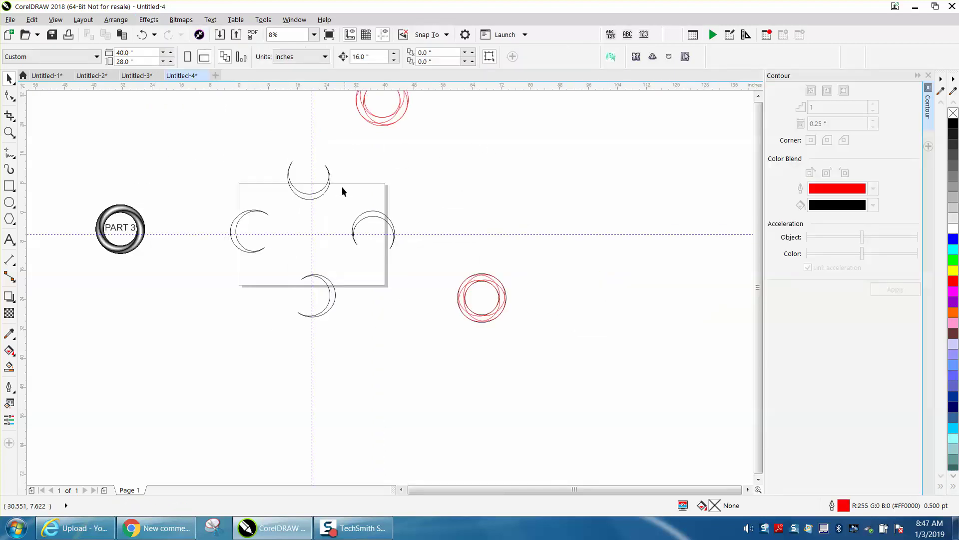
click(327, 187)
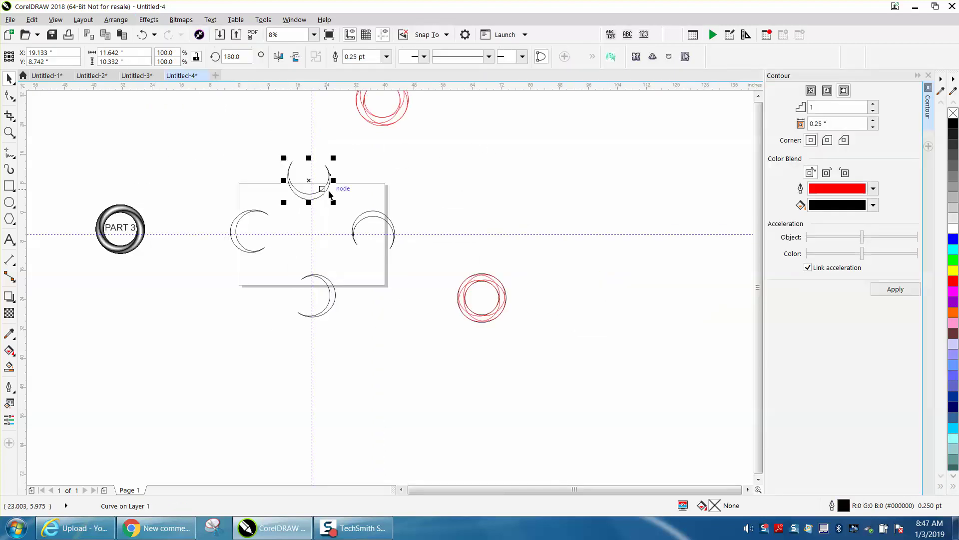
click(873, 189)
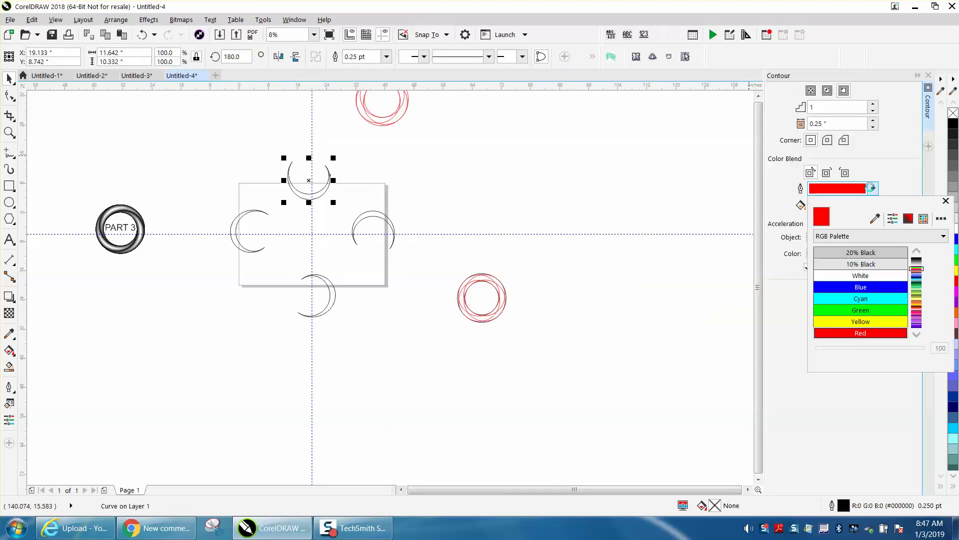
click(861, 276)
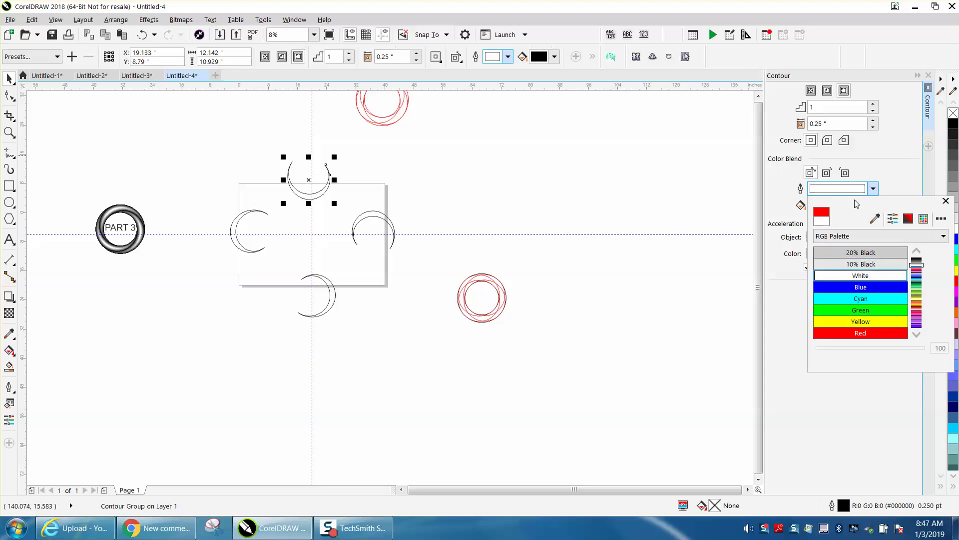
Set the upper crescent's contour offset to 0.001 inch and apply the contour to the center
click(817, 98)
drag(850, 124, 792, 124)
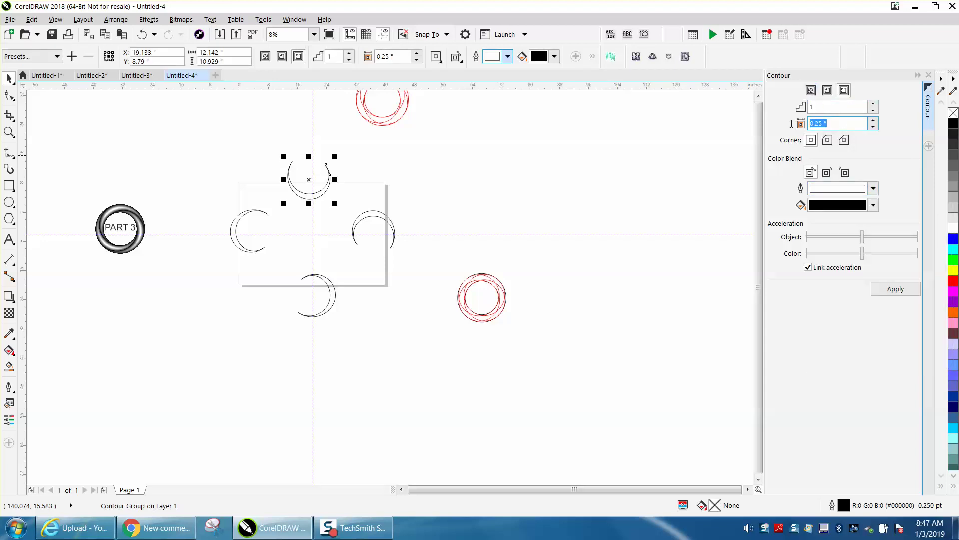
text(.001)
click(896, 290)
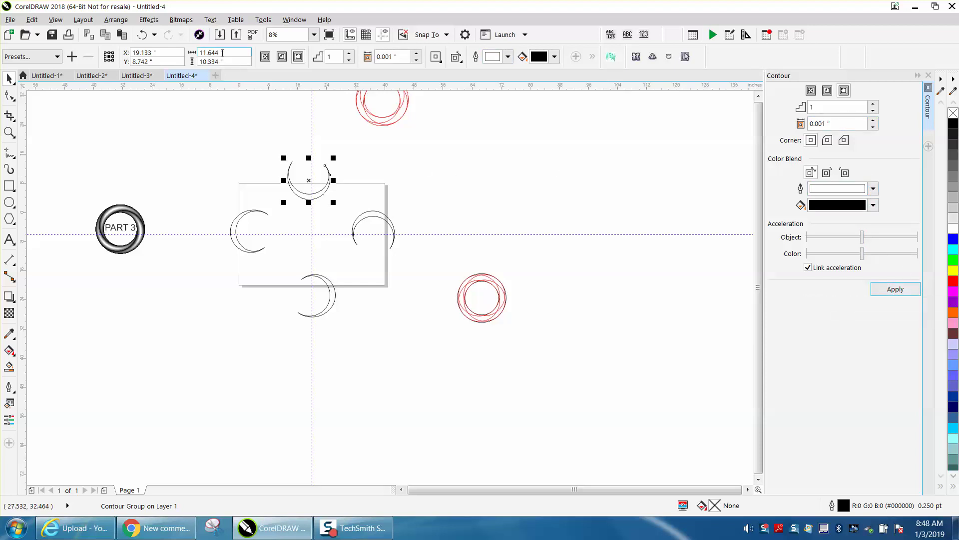
click(811, 91)
click(872, 288)
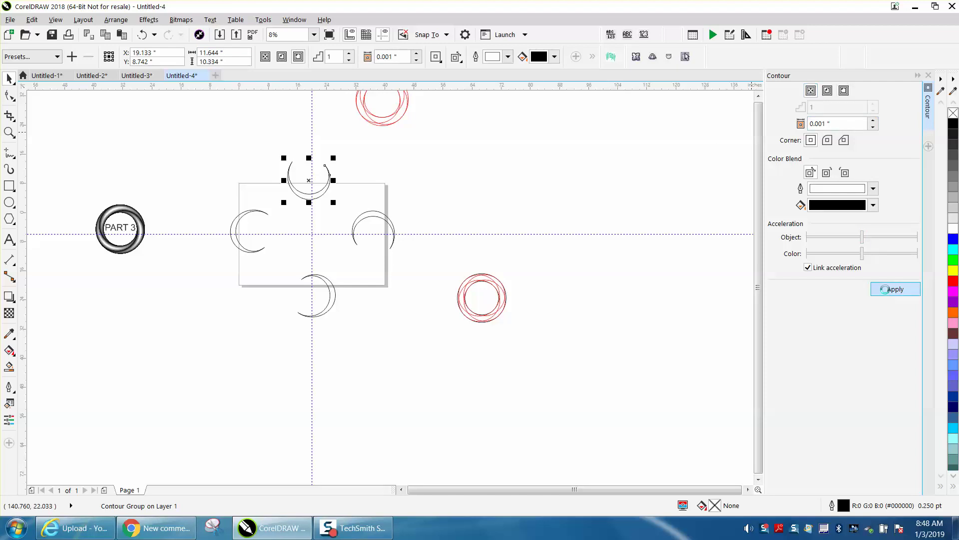
Apply the same 0.001 inch to-center contour to the right, left and lower crescents
click(384, 221)
click(909, 293)
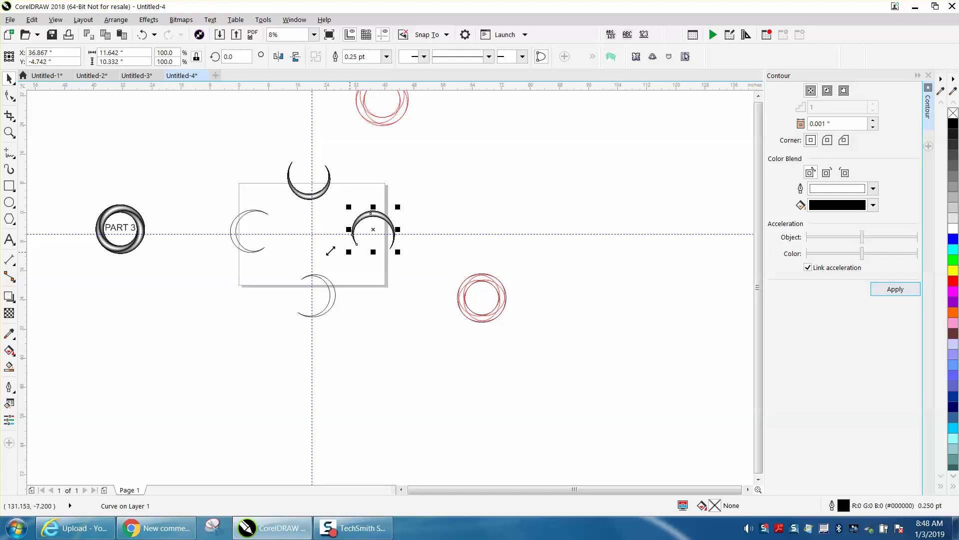
click(243, 218)
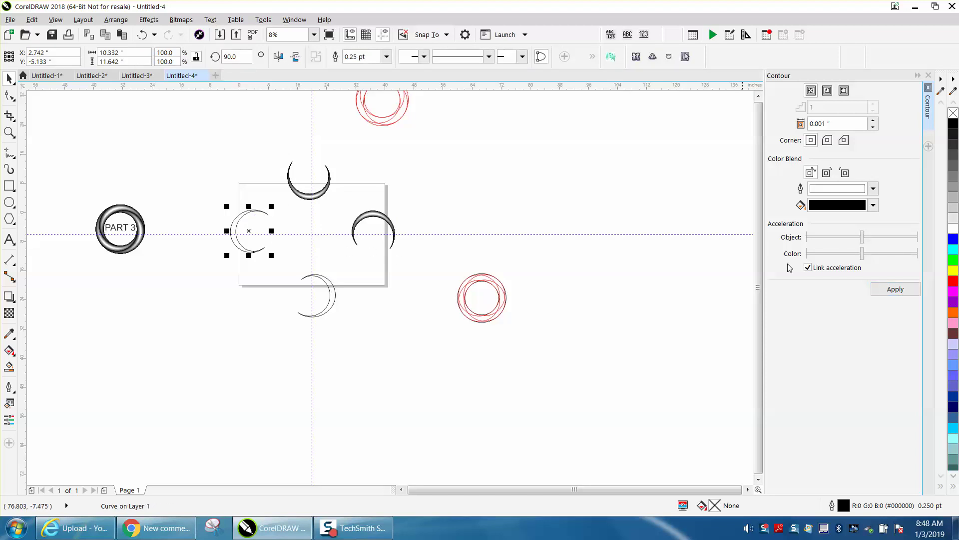
click(904, 290)
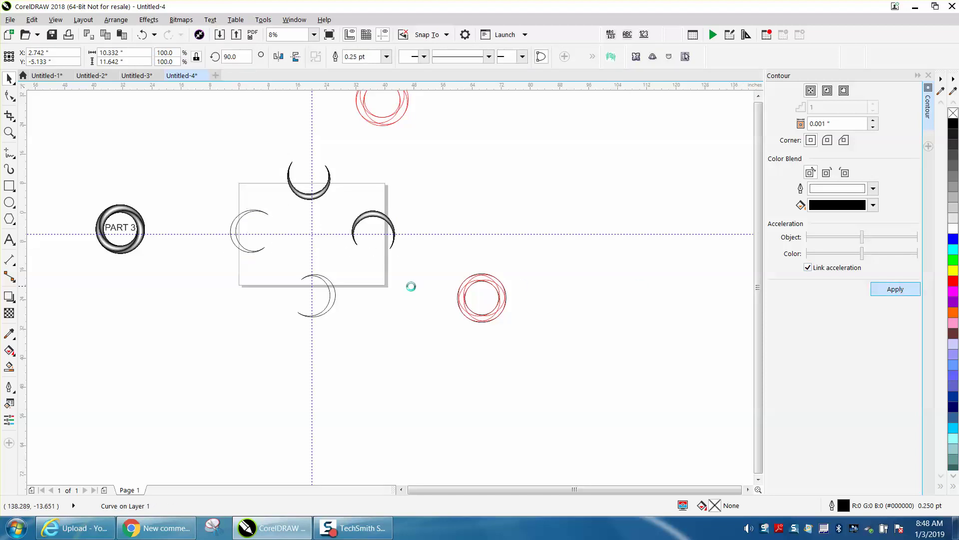
click(334, 296)
click(914, 290)
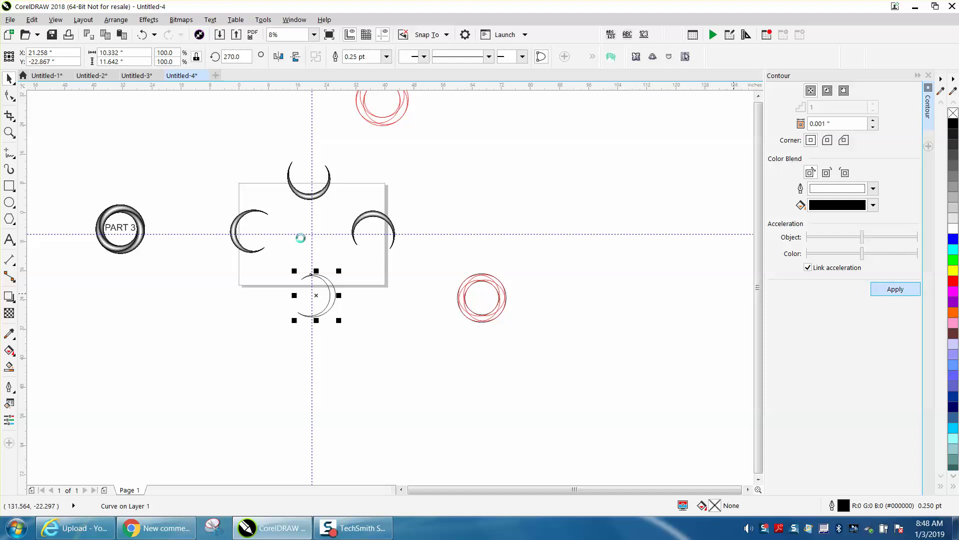
Move the upper, left, right and lower contoured crescents 16 inches inward to interlock as a ring around the guideline intersection
click(9, 132)
drag(210, 147, 479, 361)
click(9, 78)
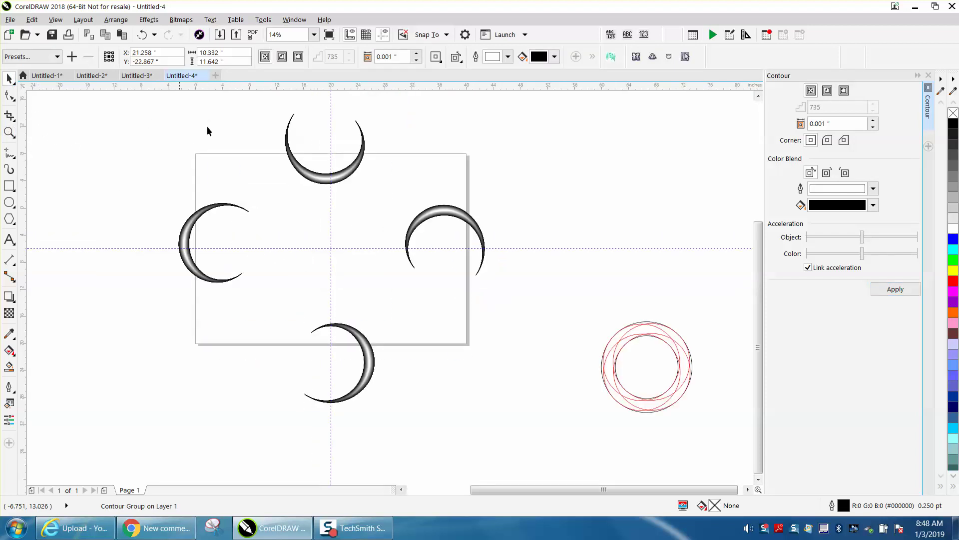
click(323, 190)
click(329, 184)
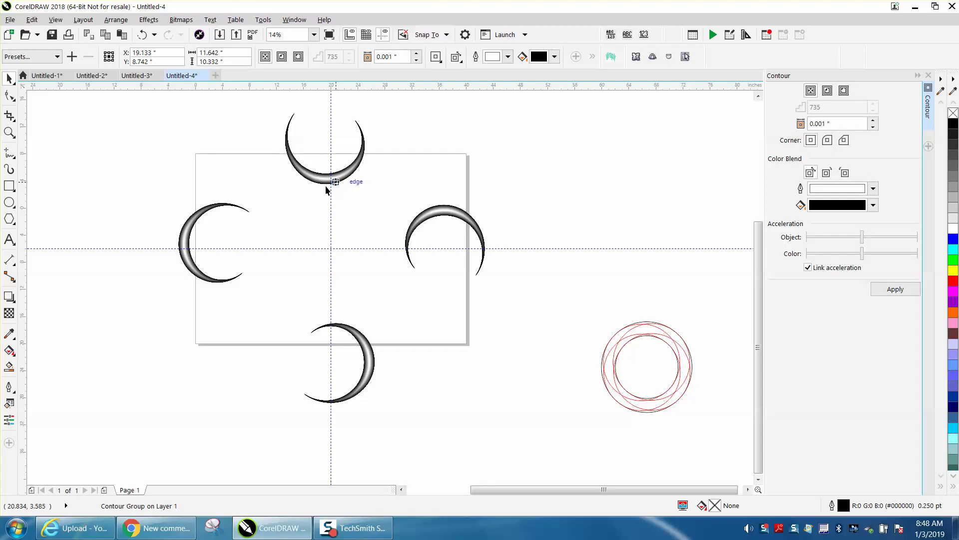
drag(328, 189, 328, 296)
click(243, 209)
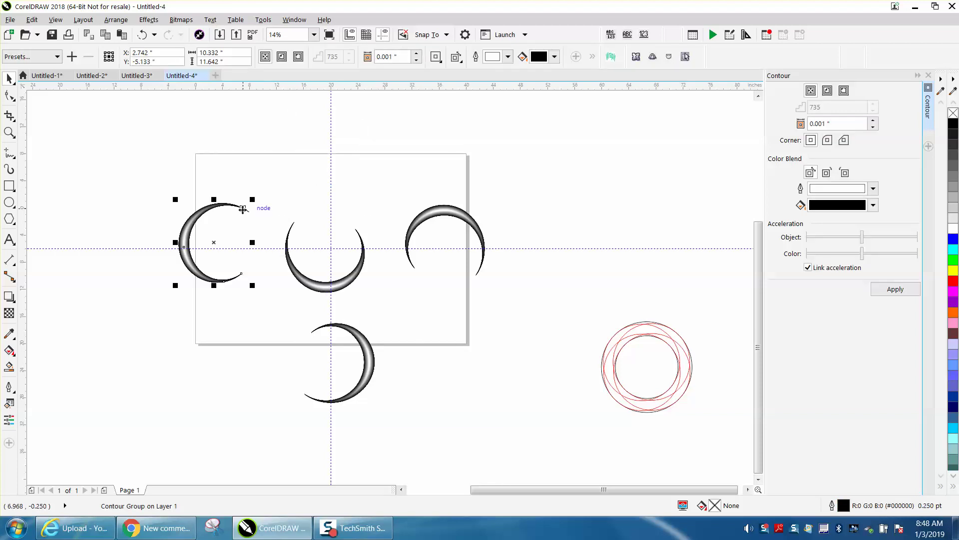
drag(244, 209, 353, 208)
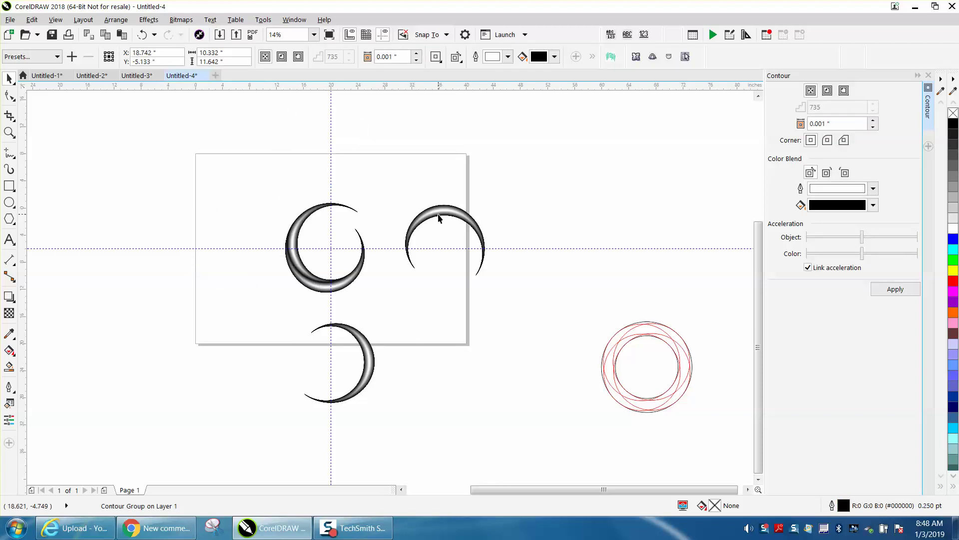
drag(409, 249, 299, 251)
click(366, 356)
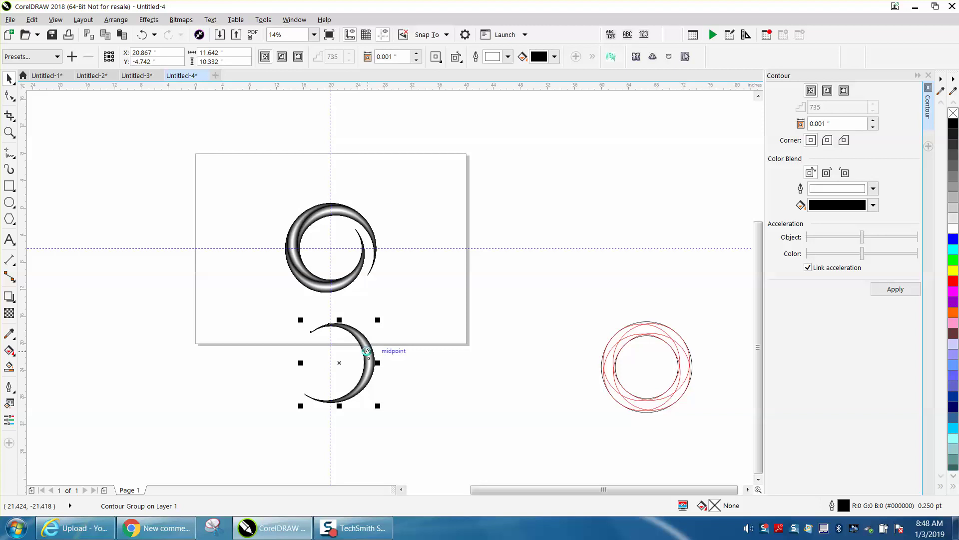
drag(370, 353, 370, 245)
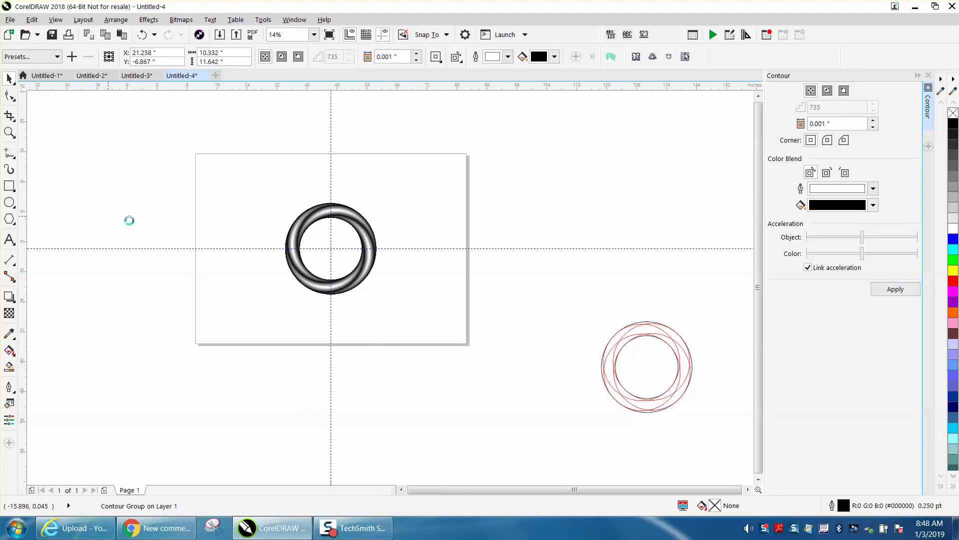
Move the assembled twisted ring off the page, directly beside the PART 3 ring, and compare the two up close
scroll(82, 214, down, 2)
scroll(77, 202, down, 1)
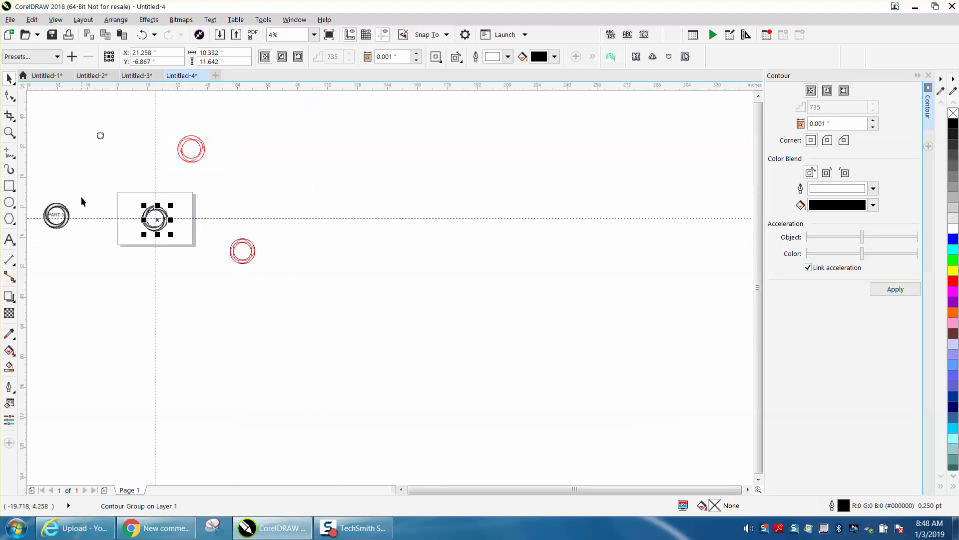
drag(109, 194, 88, 221)
click(9, 132)
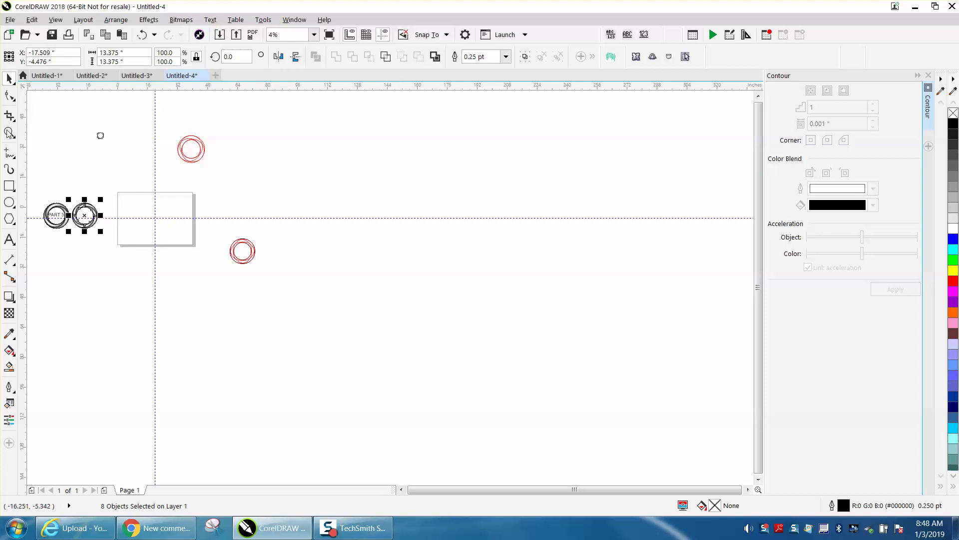
drag(35, 196, 158, 247)
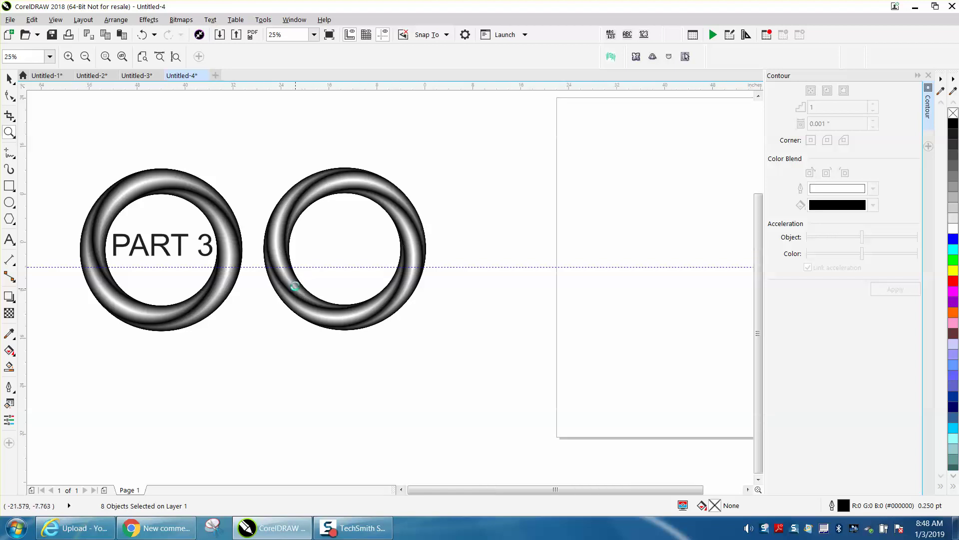
right_click(299, 288)
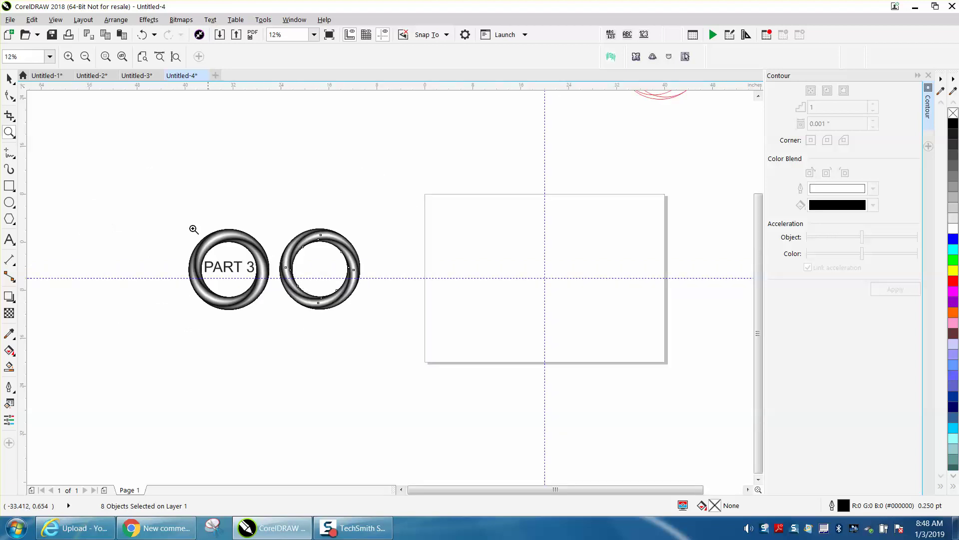
drag(322, 288, 398, 321)
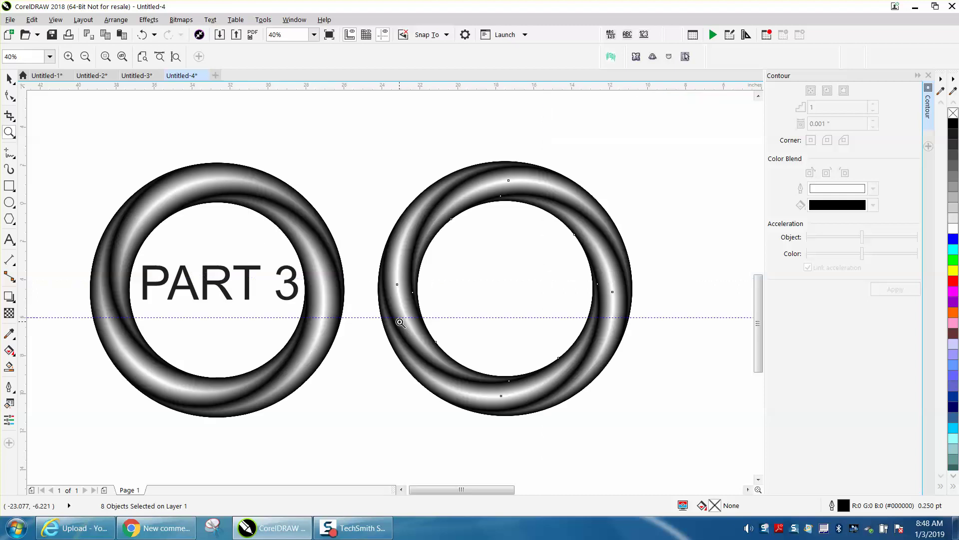